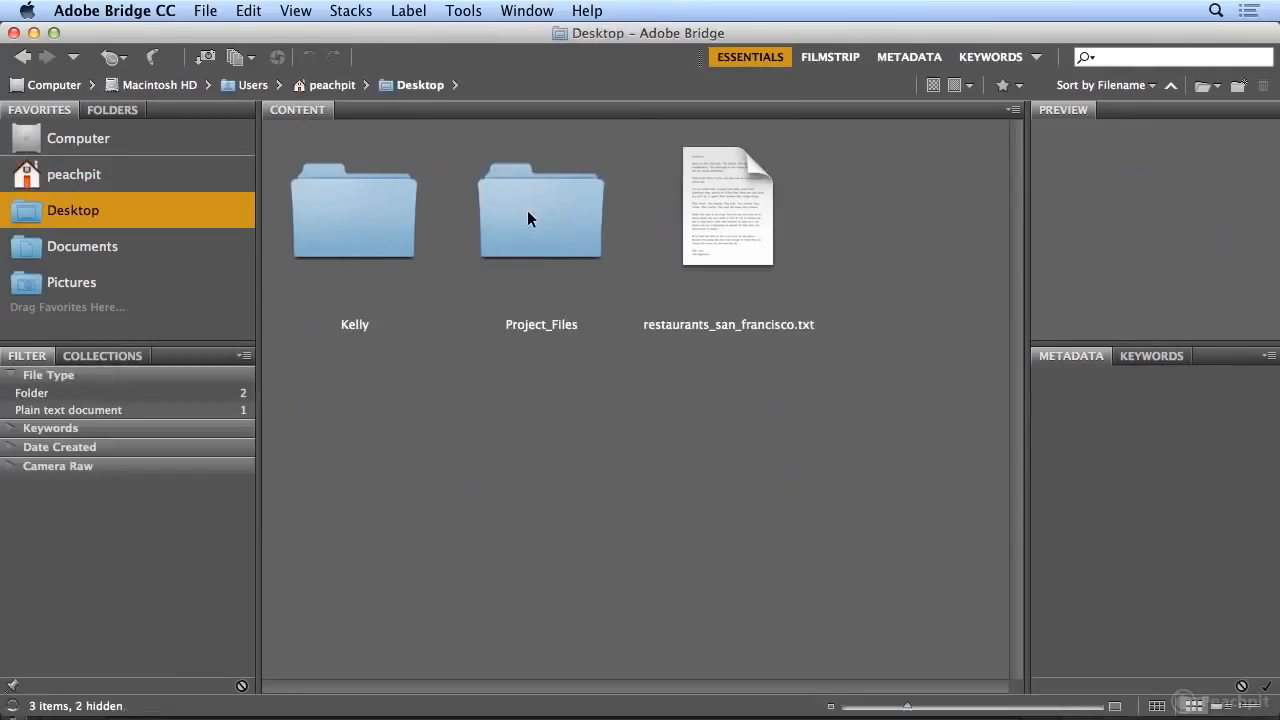
Step: Open the New_Orleans folder inside Project_Files, 02_Photoshop_projects
{"action": "double_click", "coordinate": [527, 212]}
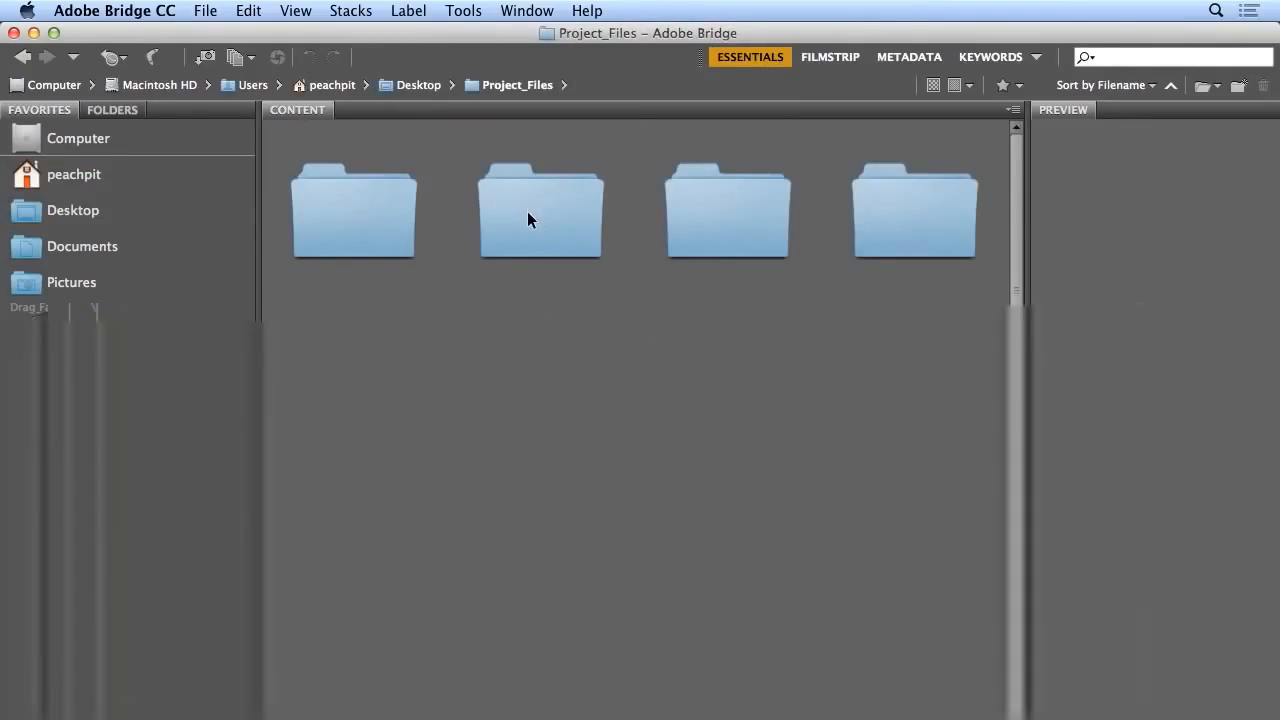
{"action": "double_click", "coordinate": [527, 211]}
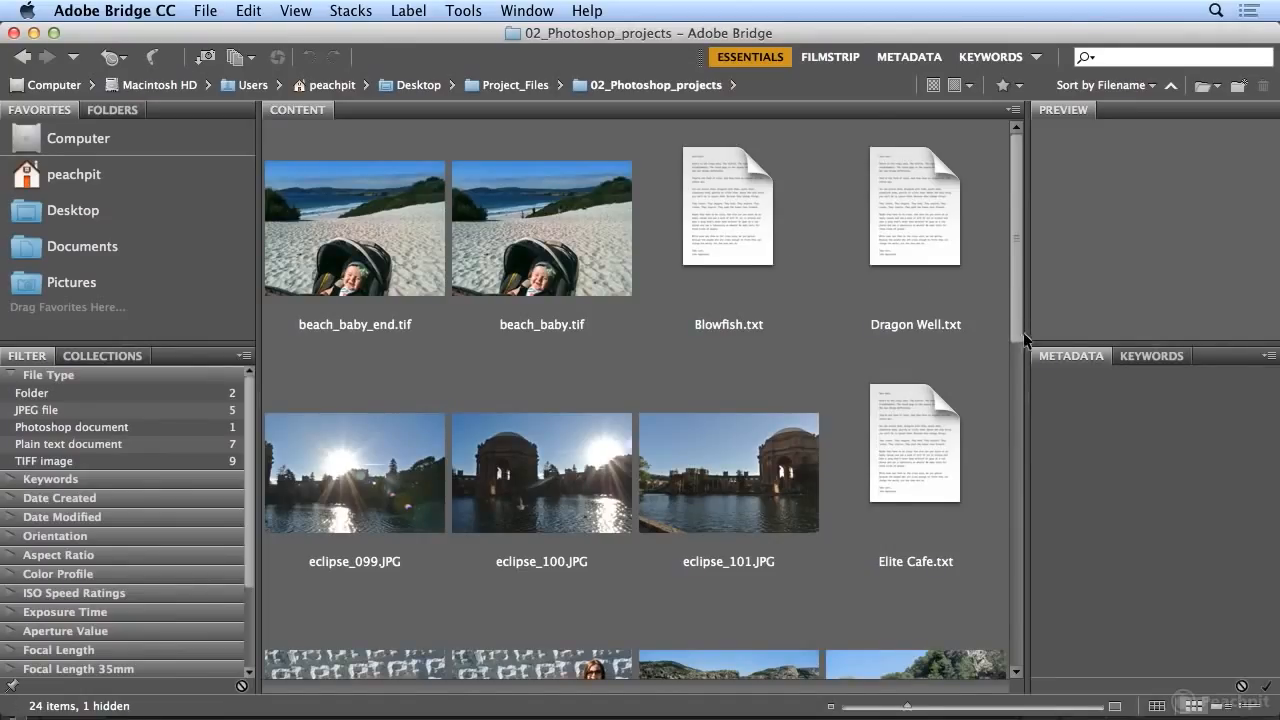
{"action": "scroll", "coordinate": [1016, 338], "scroll_direction": "down", "scroll_amount": 1}
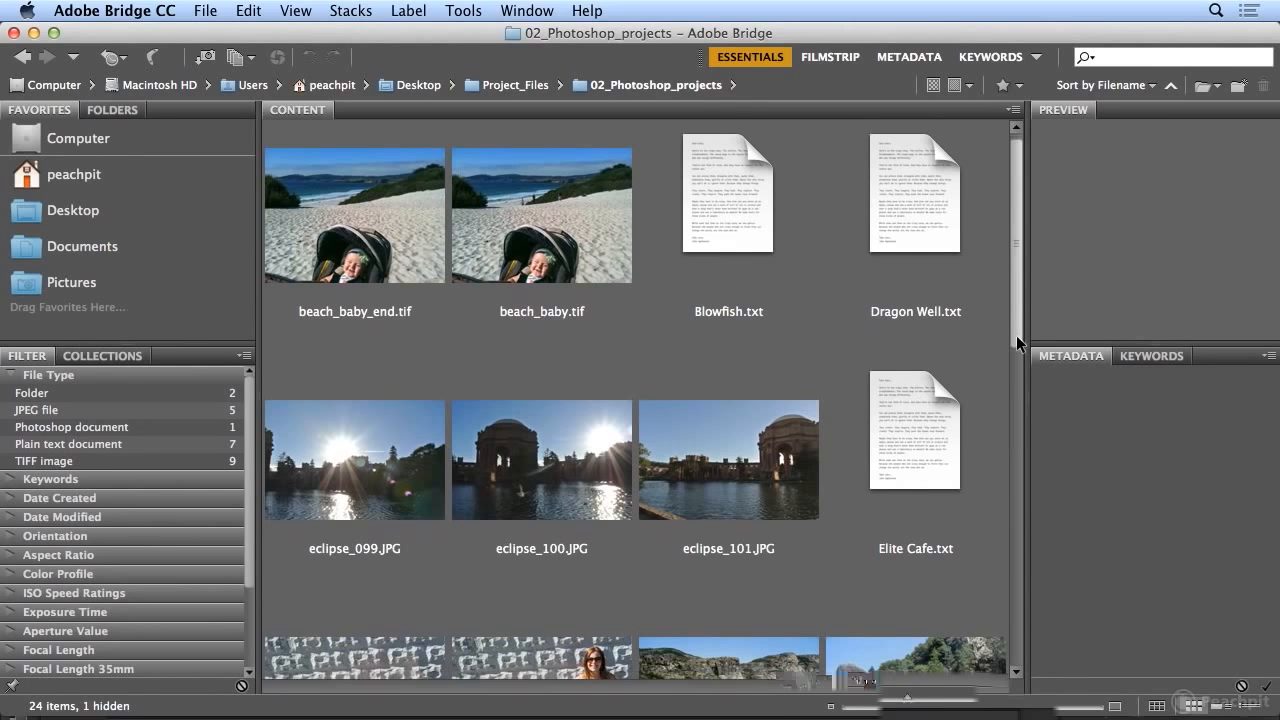
{"action": "left_click_drag", "start_coordinate": [1016, 335], "coordinate": [1038, 680]}
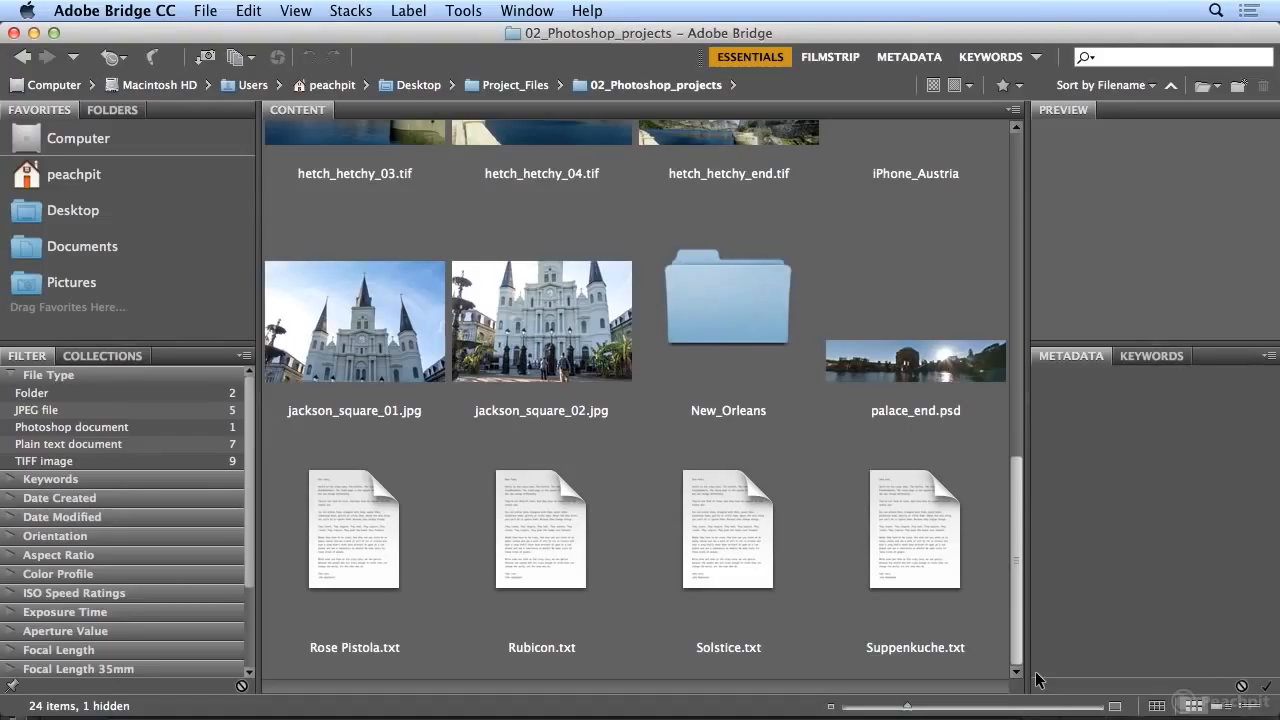
{"action": "double_click", "coordinate": [750, 328]}
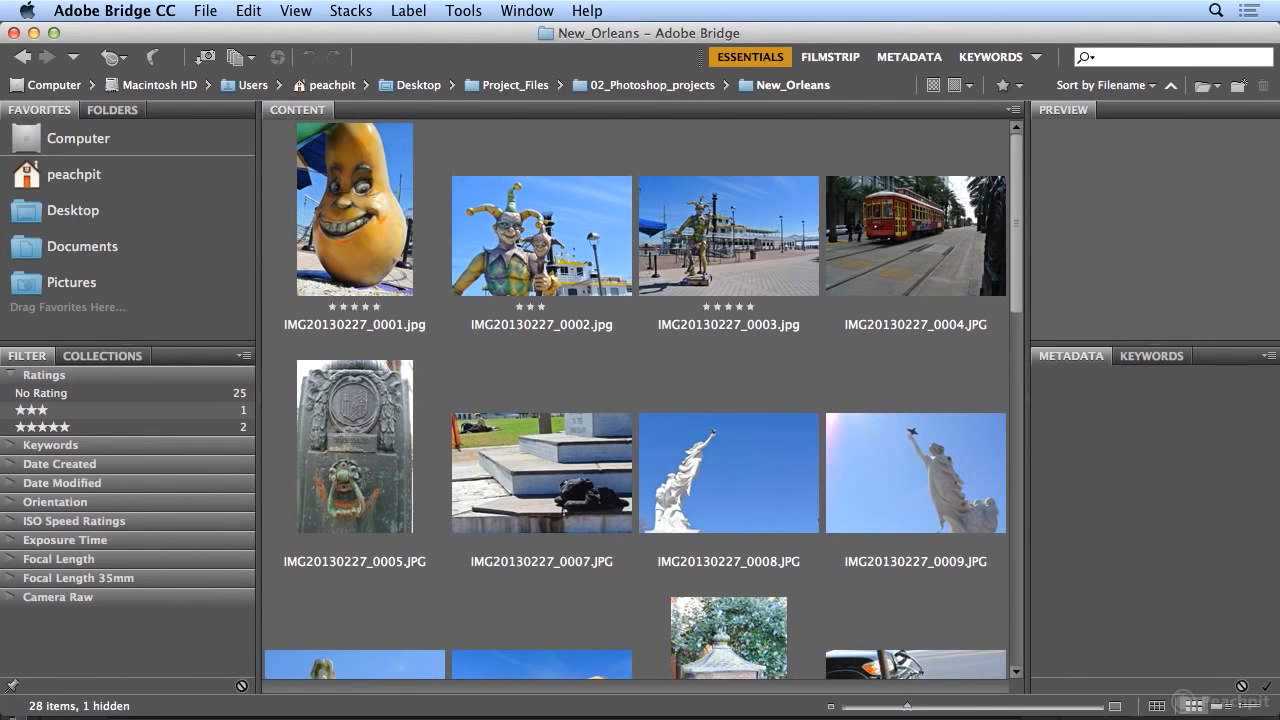
Step: Select all images in the New_Orleans folder and start a Batch Rename on them
{"action": "left_click", "coordinate": [250, 11]}
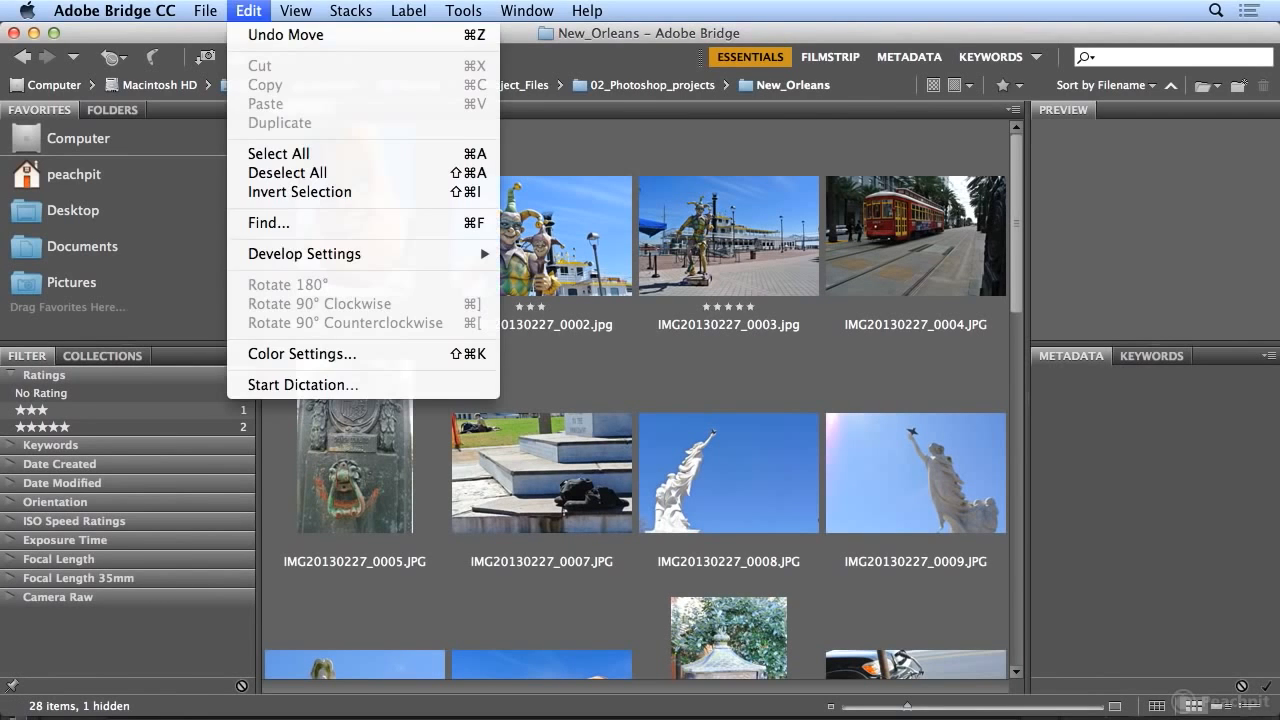
{"action": "left_click", "coordinate": [279, 155]}
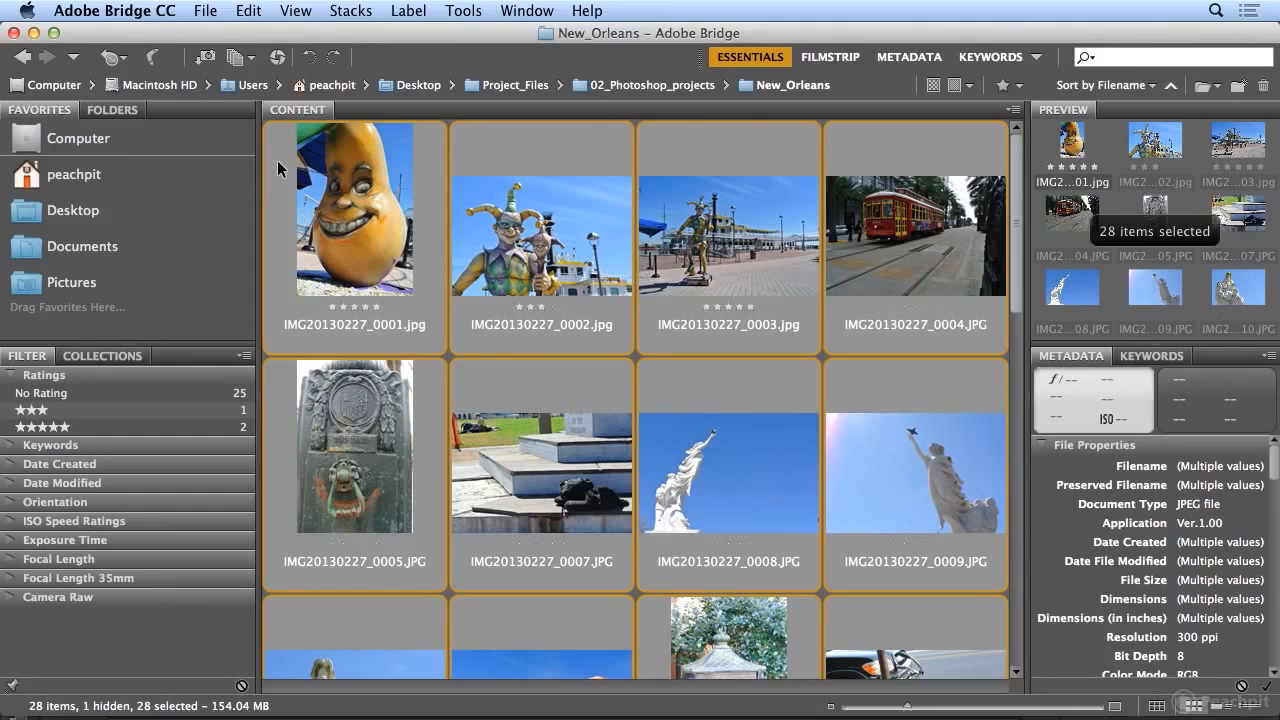
{"action": "left_click", "coordinate": [455, 12]}
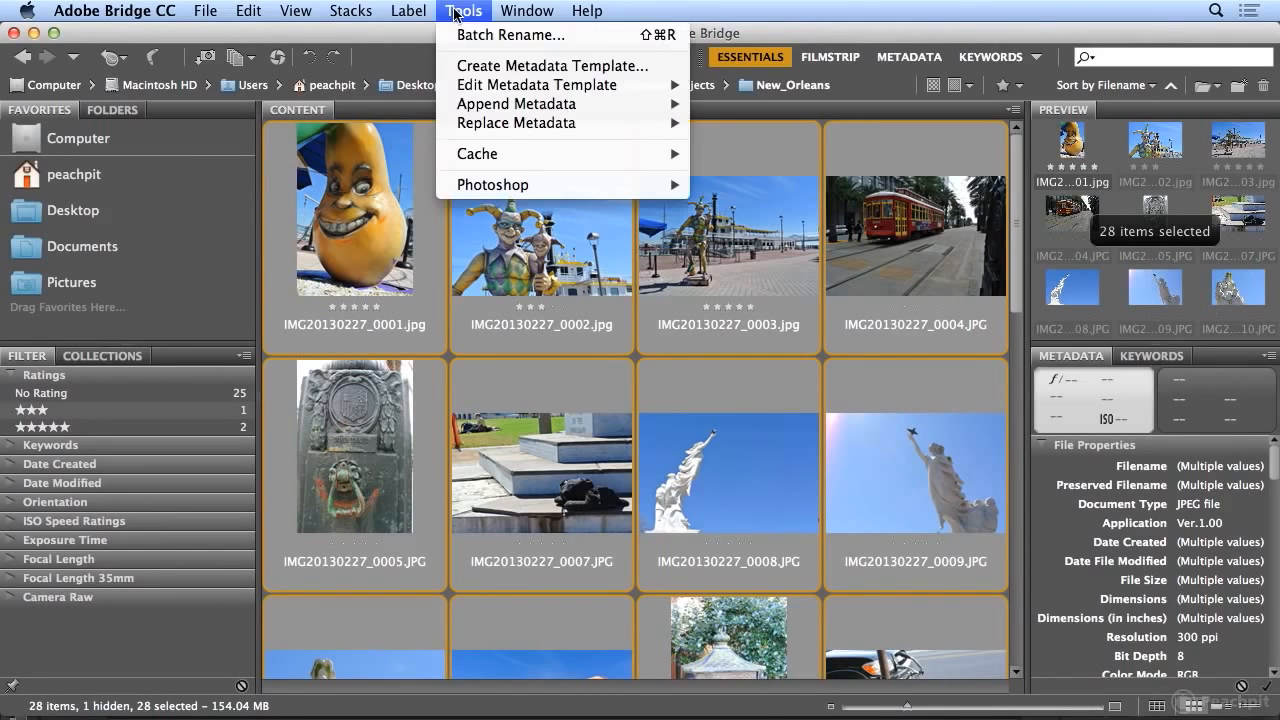
{"action": "left_click", "coordinate": [583, 38]}
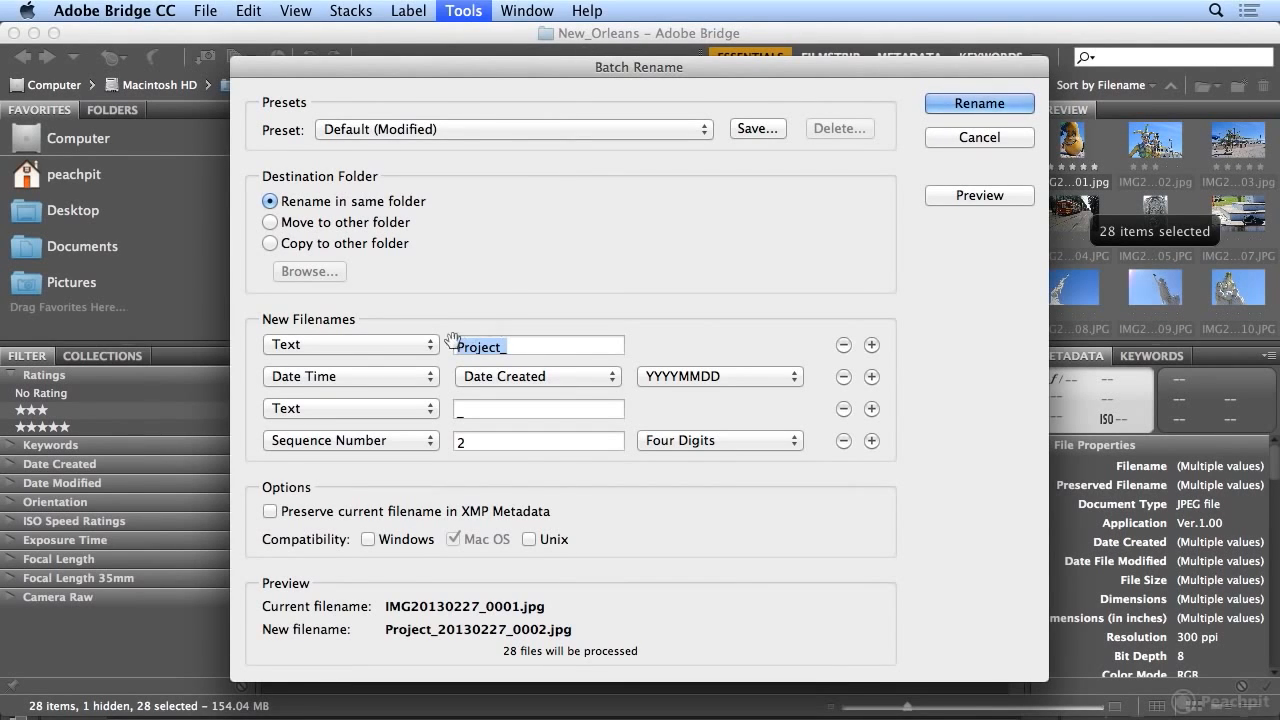
Step: Set the starting sequence number of the new filenames to 1
{"action": "left_click", "coordinate": [486, 442]}
{"action": "key", "text": "BackSpace"}
{"action": "type", "text": "1"}
Step: Replace the first text element of the new filenames with "New Orleans"
{"action": "left_click_drag", "start_coordinate": [502, 347], "coordinate": [405, 344]}
{"action": "type", "text": "New_"}
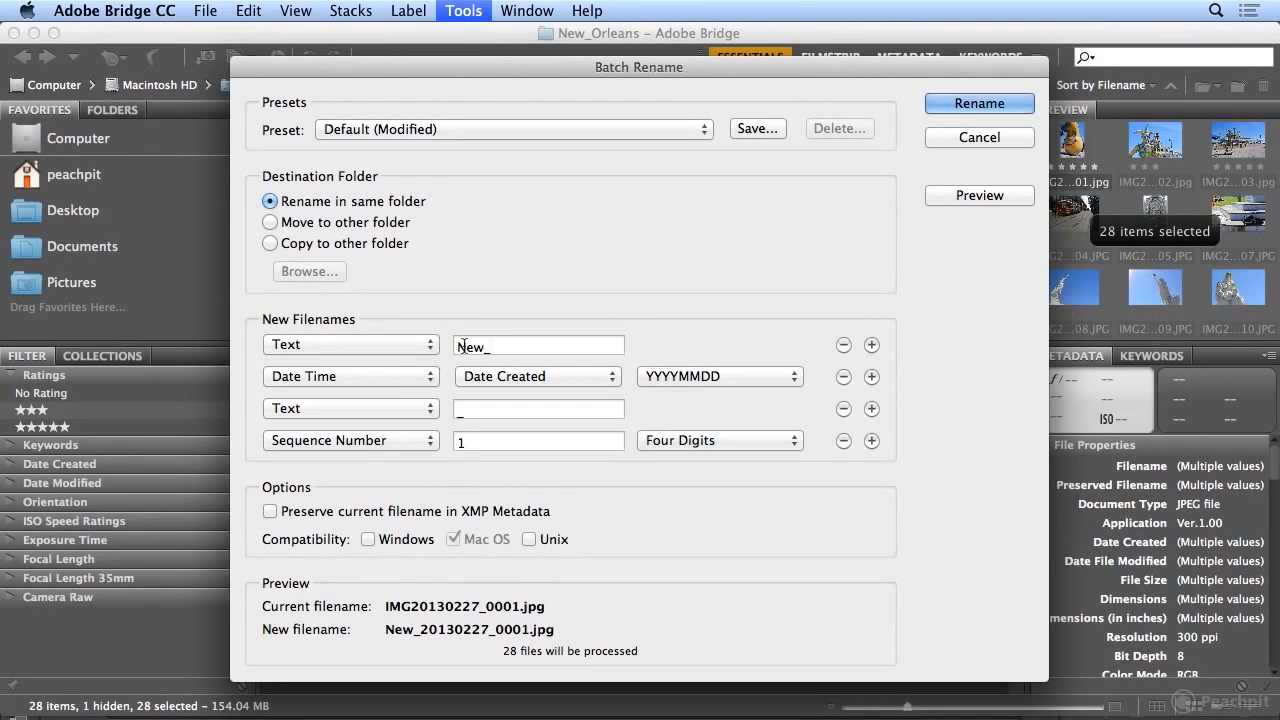
{"action": "left_click_drag", "start_coordinate": [486, 348], "coordinate": [499, 348]}
{"action": "left_click", "coordinate": [499, 348]}
{"action": "key", "text": "BackSpace"}
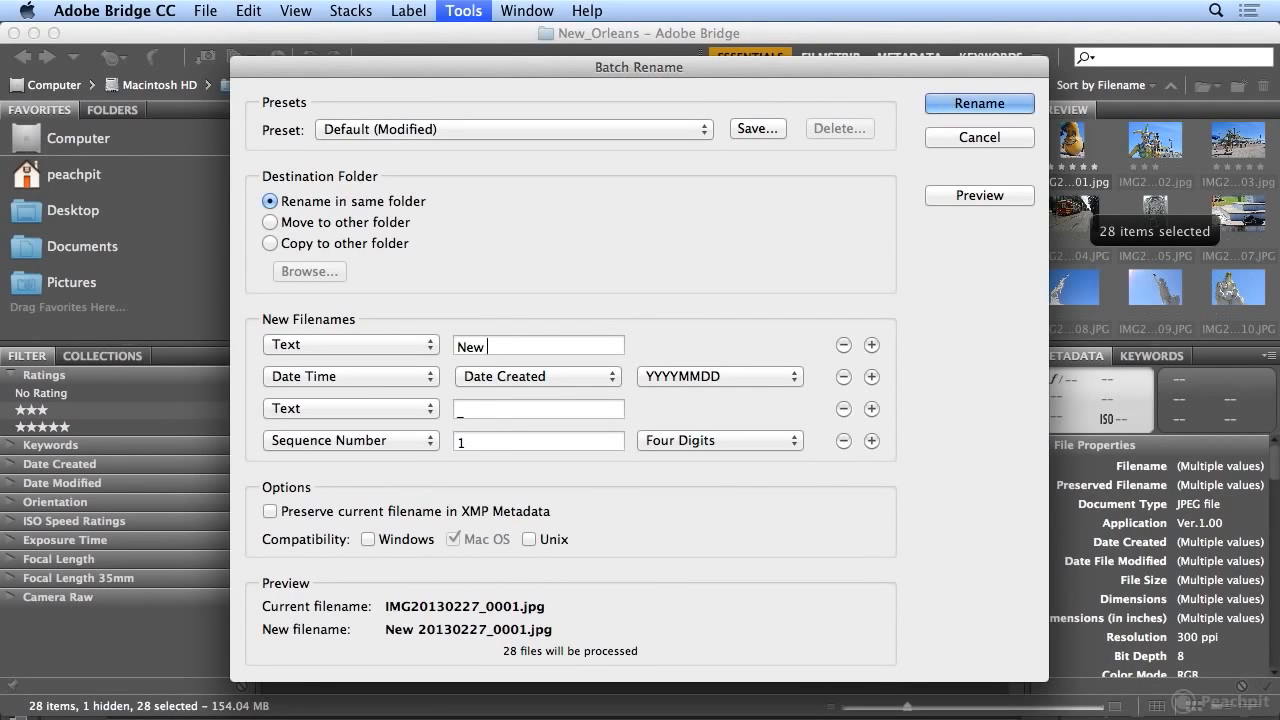
{"action": "type", "text": "Orleans"}
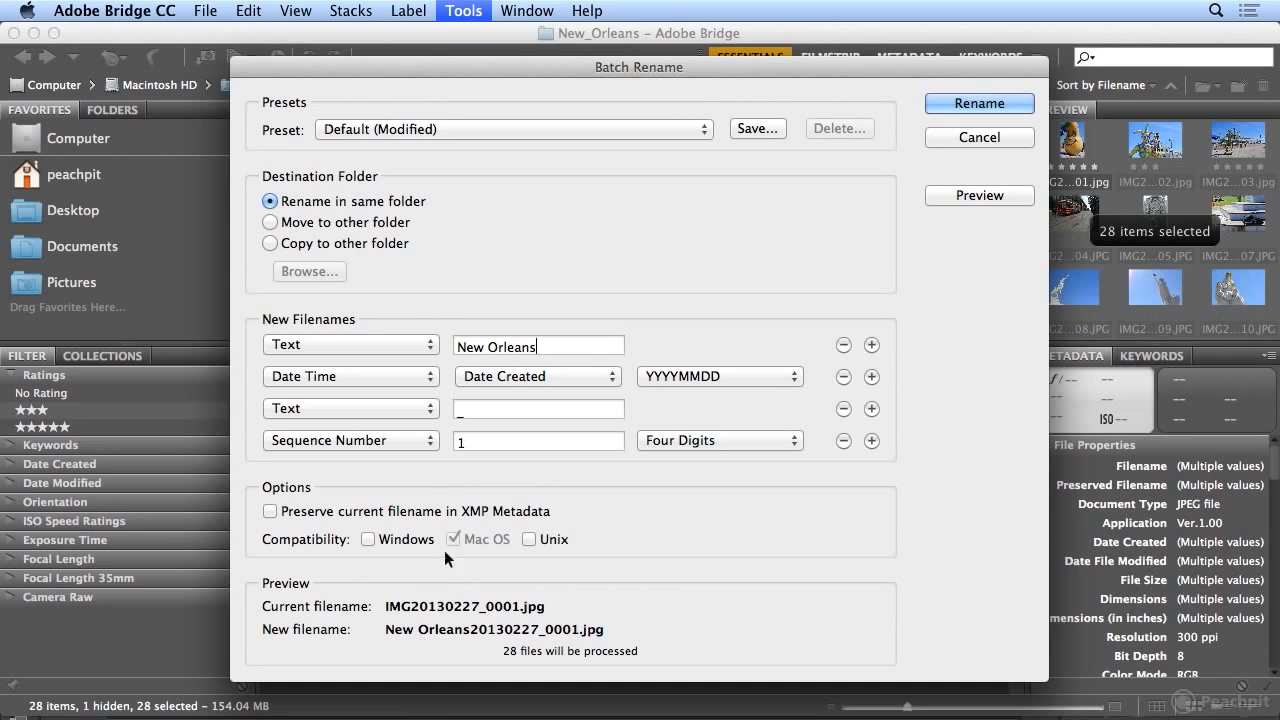
Step: Replace the space in the filename text with an underscore and append another underscore, giving New_Orleans_
{"action": "left_click", "coordinate": [484, 346]}
{"action": "key", "text": "BackSpace"}
{"action": "type", "text": "_"}
{"action": "key", "text": "BackSpace"}
{"action": "type", "text": "-"}
{"action": "key", "text": "BackSpace"}
{"action": "type", "text": "_"}
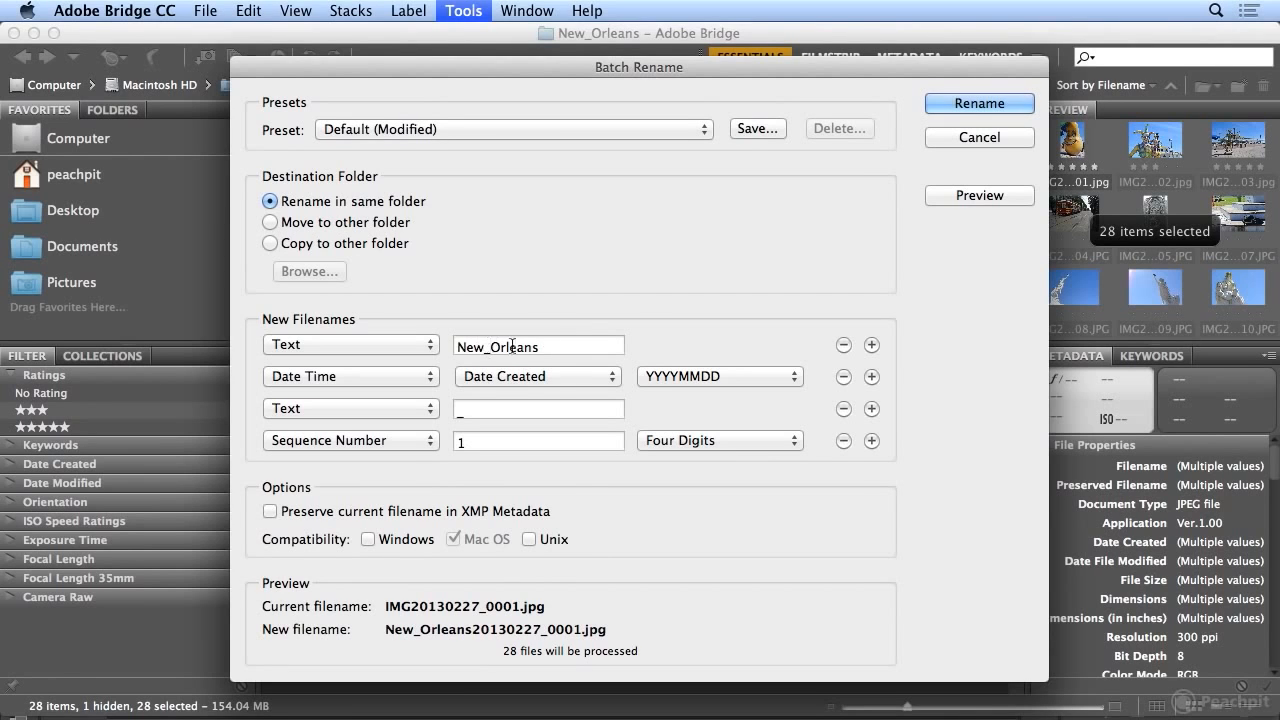
{"action": "left_click", "coordinate": [572, 351]}
{"action": "type", "text": "_"}
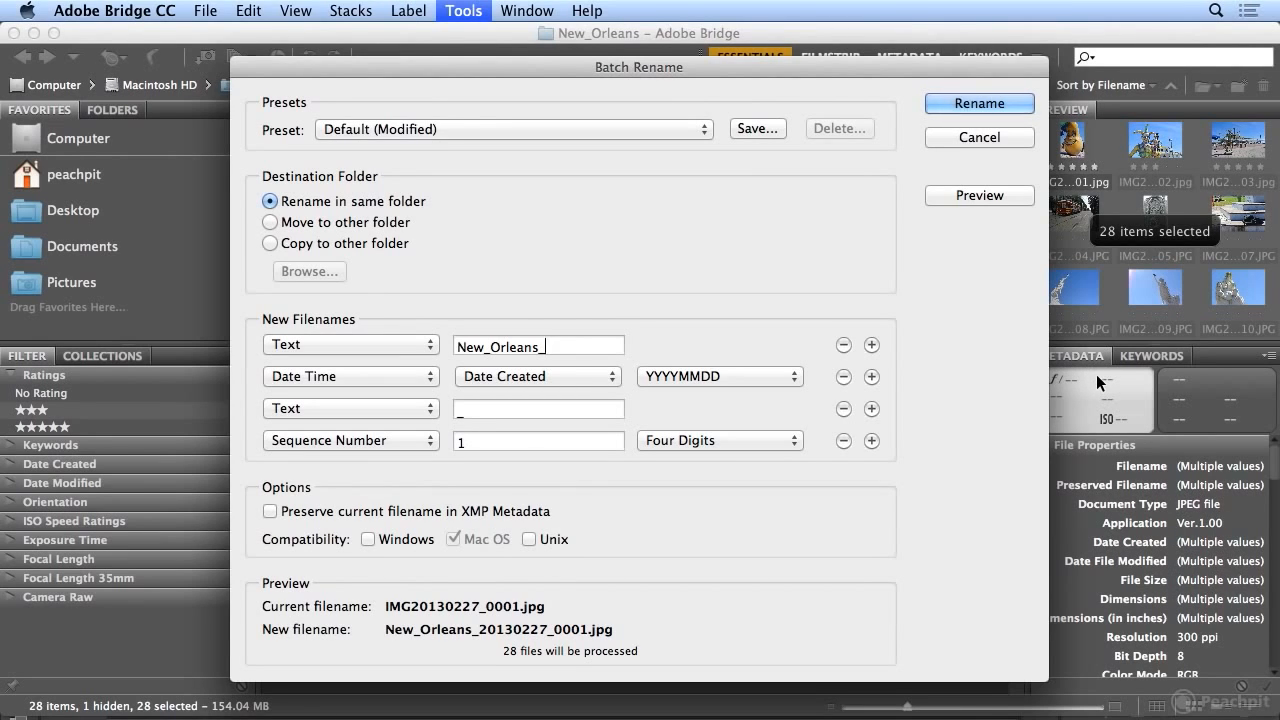
Step: Remove the Date Time and separate underscore text elements from the new filenames and set the sequence number to two digits
{"action": "left_click", "coordinate": [842, 377]}
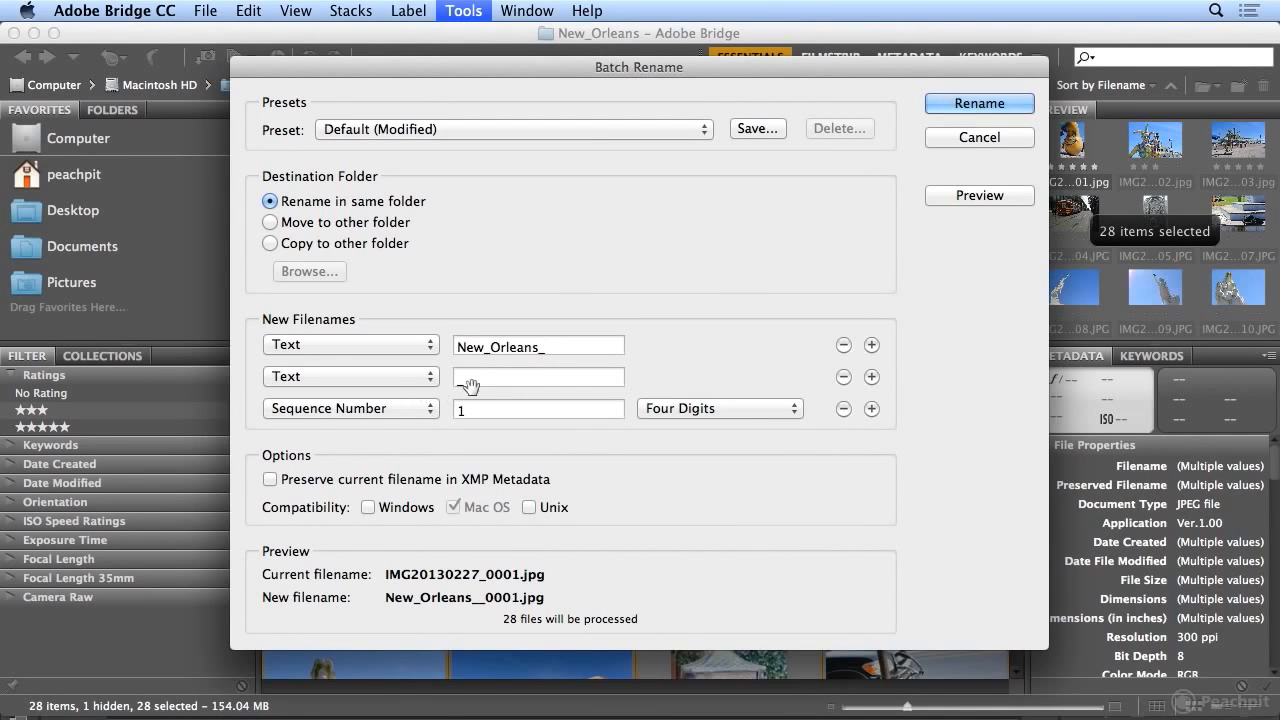
{"action": "left_click", "coordinate": [843, 377]}
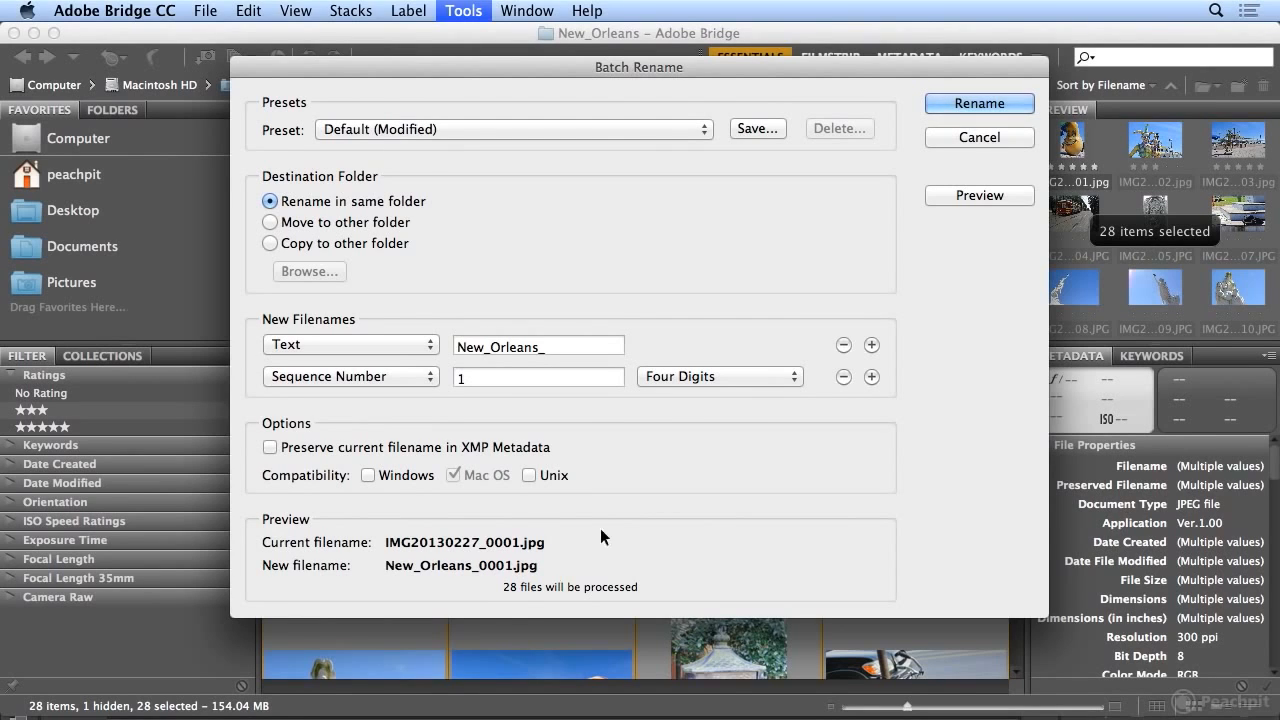
{"action": "left_click", "coordinate": [717, 380]}
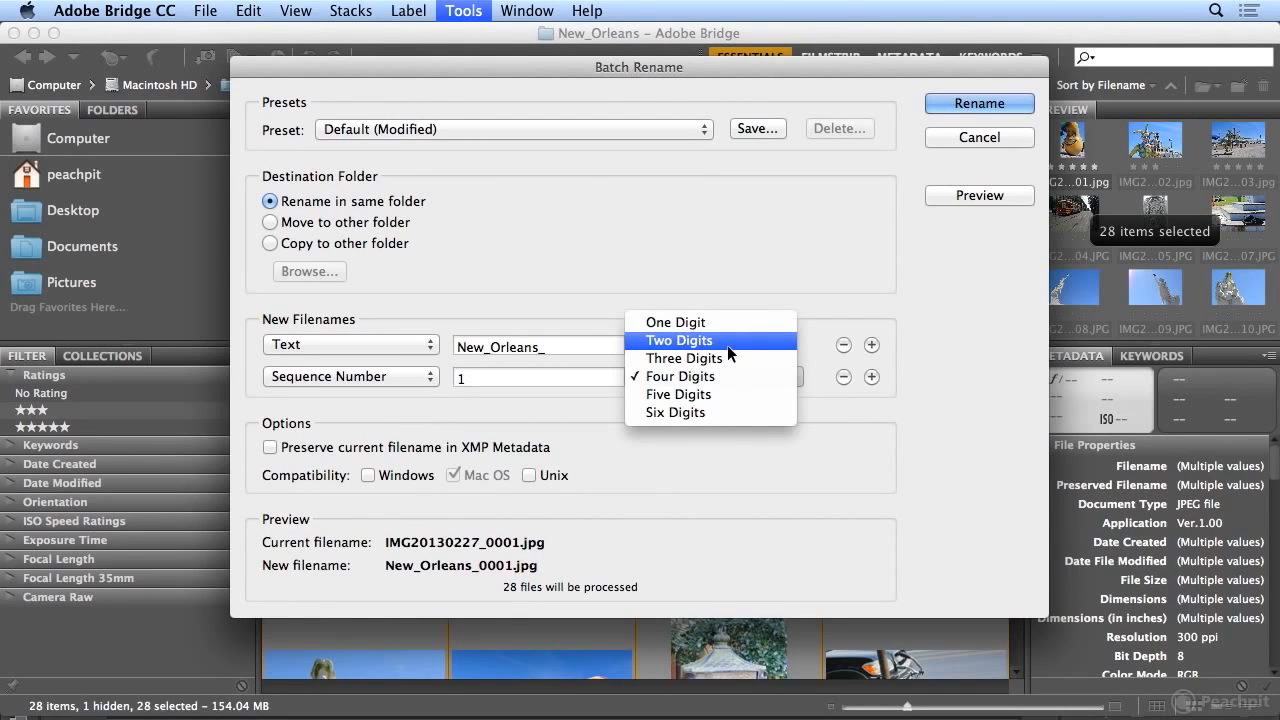
{"action": "left_click", "coordinate": [727, 345]}
Step: Keep the Two Digits option and run the batch rename on the selected images in the same folder
{"action": "left_click", "coordinate": [722, 378]}
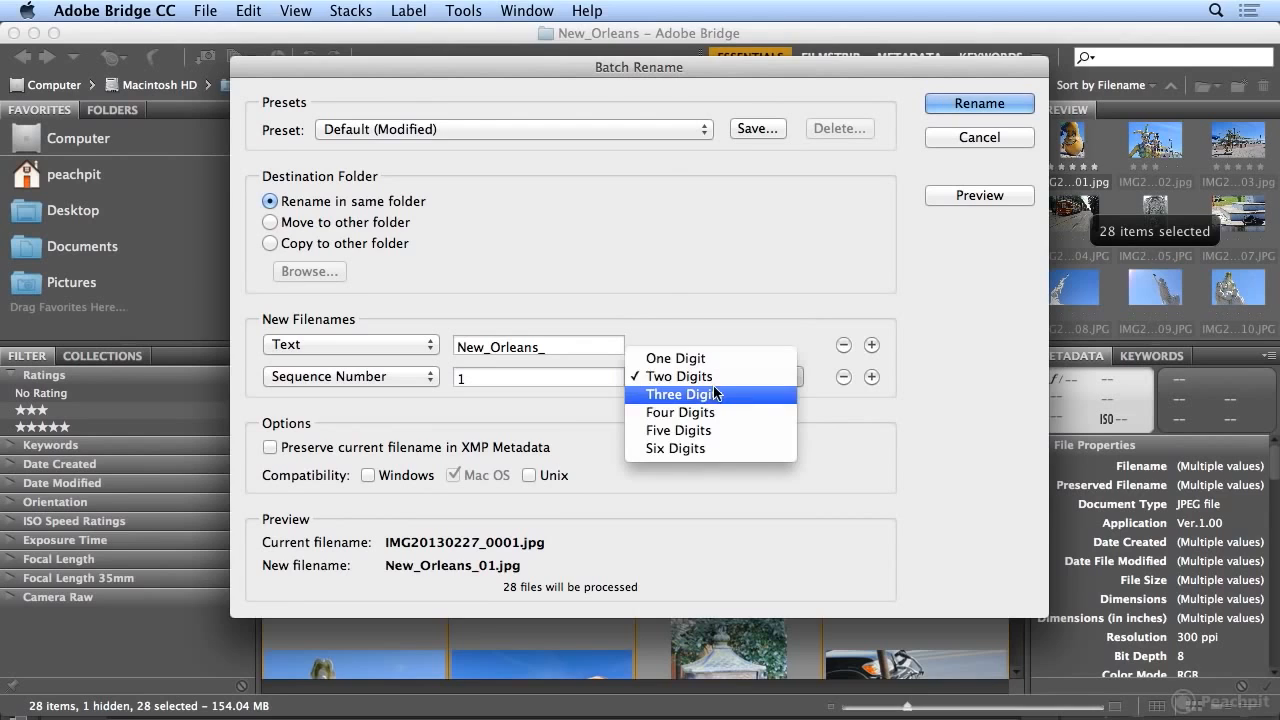
{"action": "left_click", "coordinate": [955, 402]}
{"action": "left_click", "coordinate": [790, 379]}
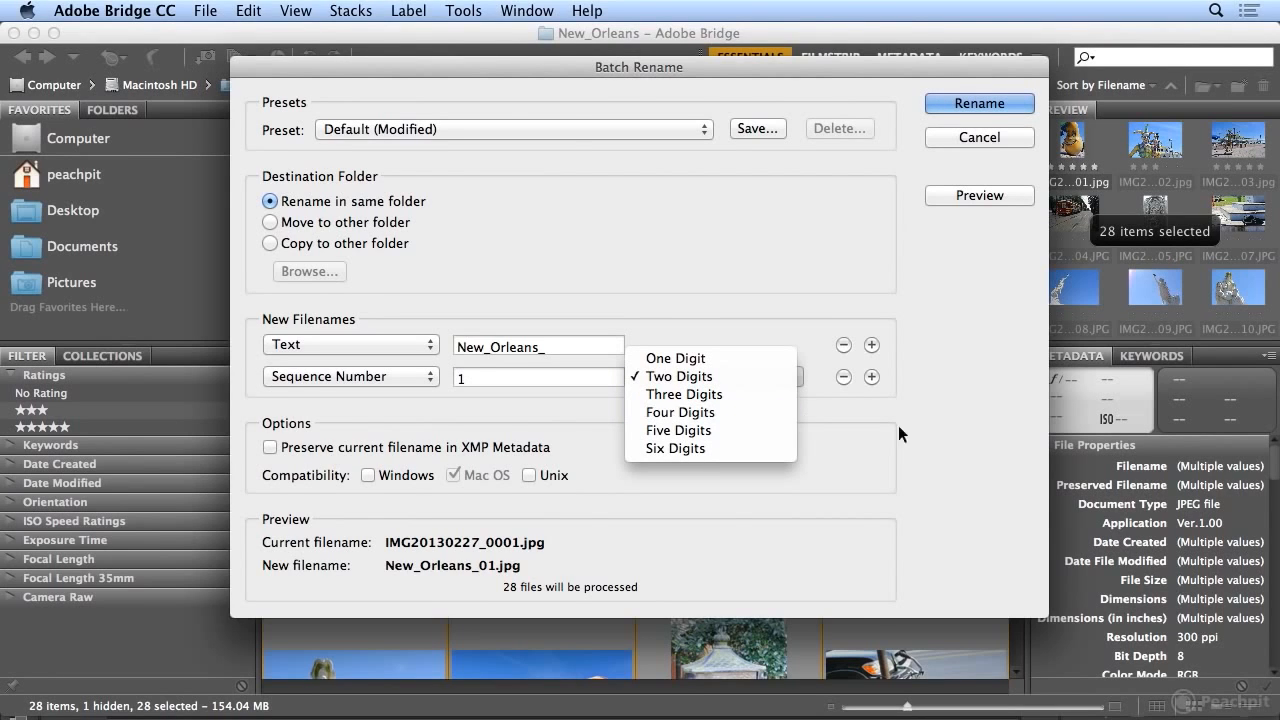
{"action": "left_click", "coordinate": [916, 445]}
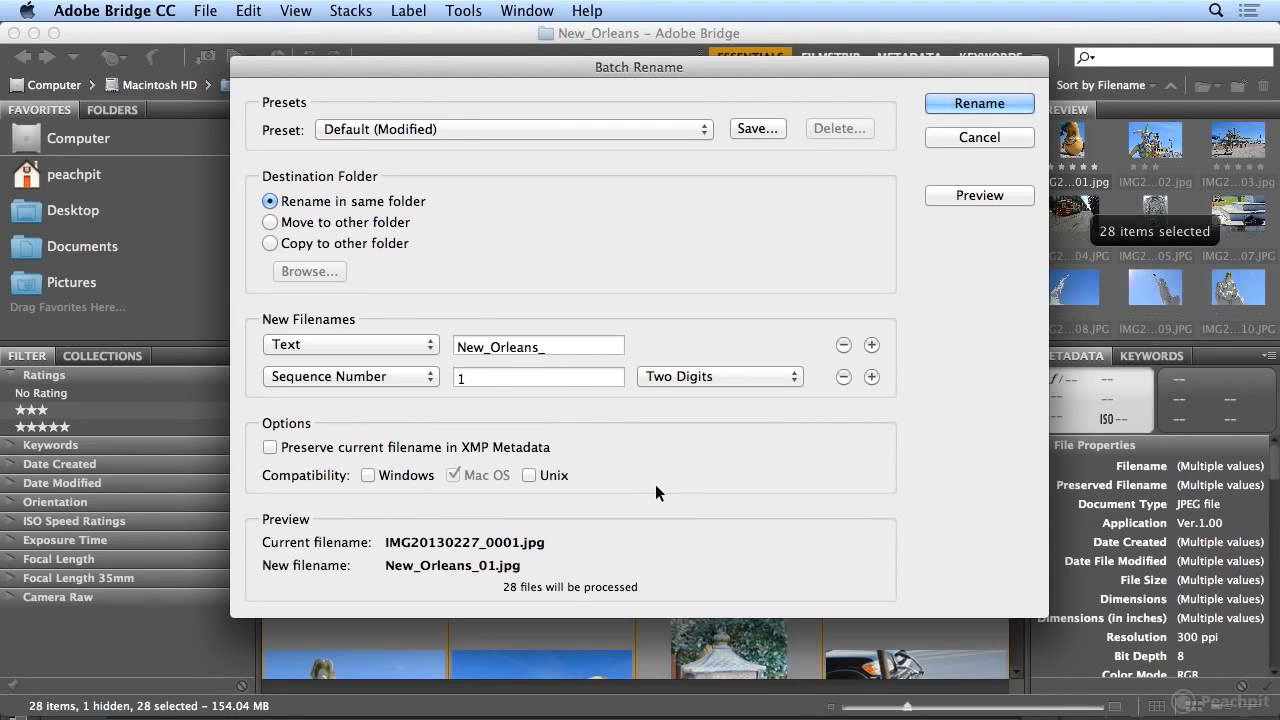
{"action": "left_click", "coordinate": [954, 104]}
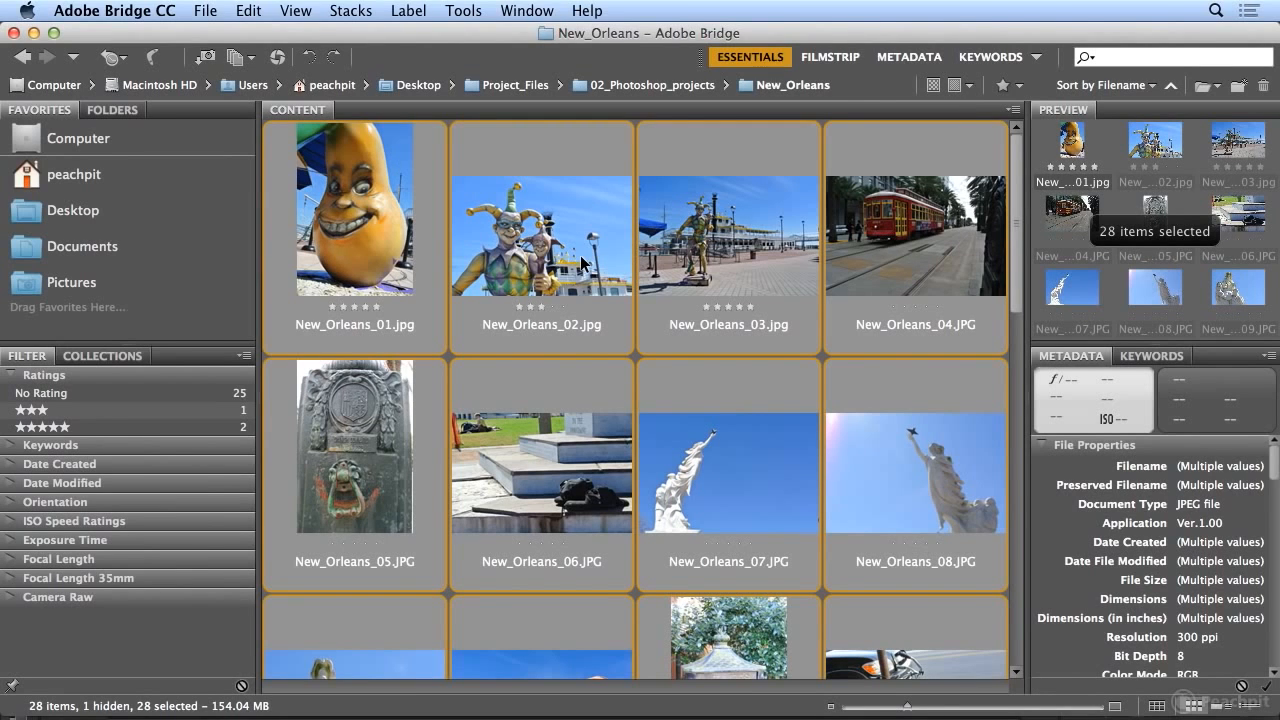
Step: Switch to Finder and examine the file names in the New_Orleans and iPhone_Austria folders of 02_Photoshop_projects
{"action": "key", "text": "F11"}
{"action": "double_click", "coordinate": [1213, 128]}
{"action": "double_click", "coordinate": [480, 224]}
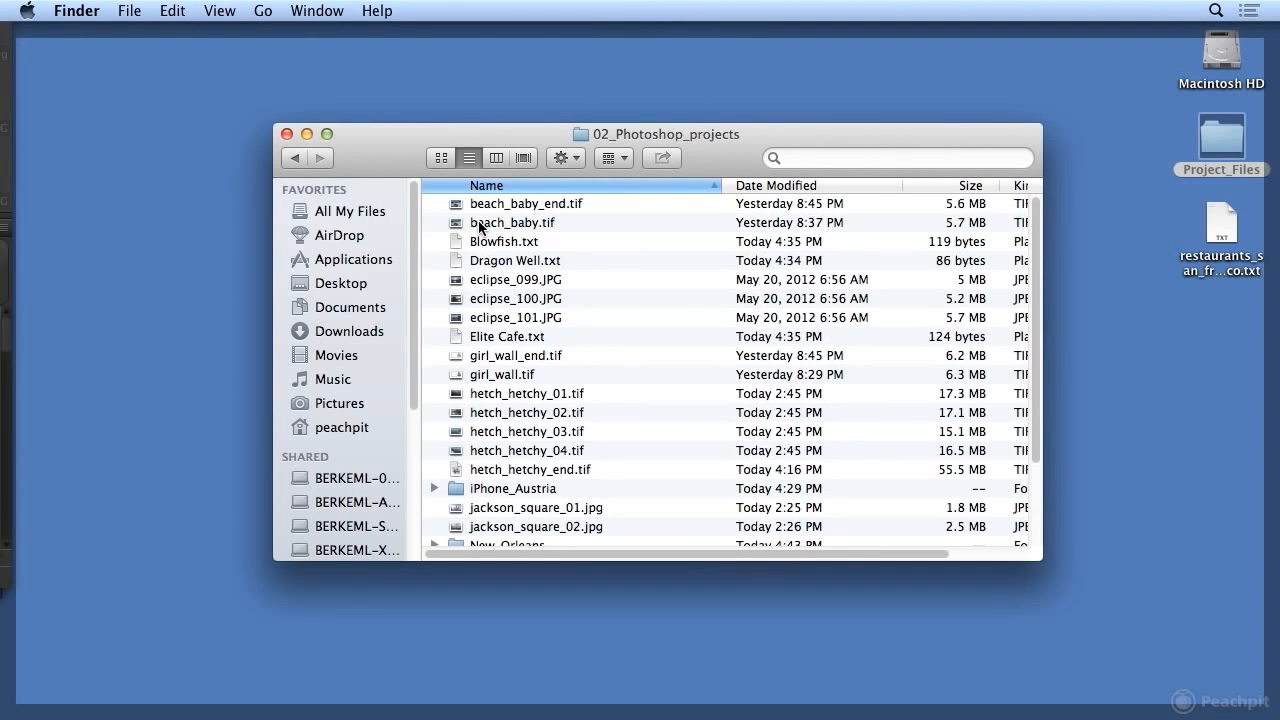
{"action": "double_click", "coordinate": [496, 542]}
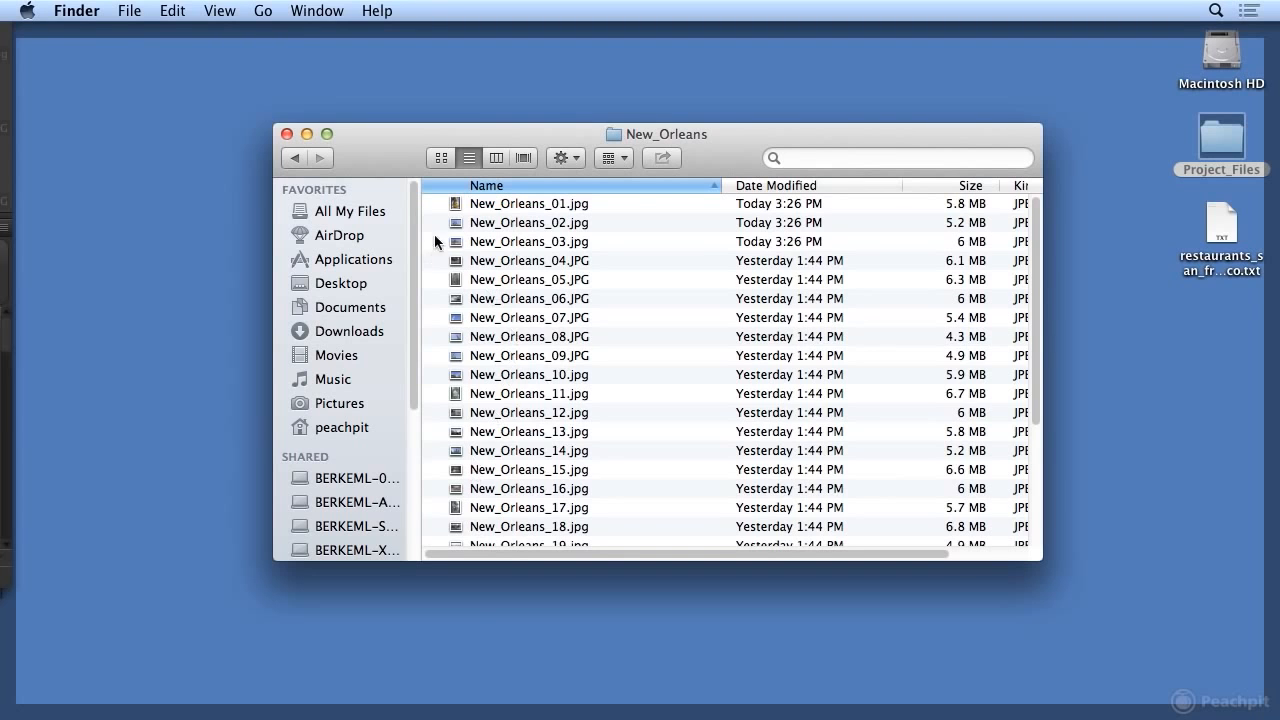
{"action": "left_click", "coordinate": [293, 156]}
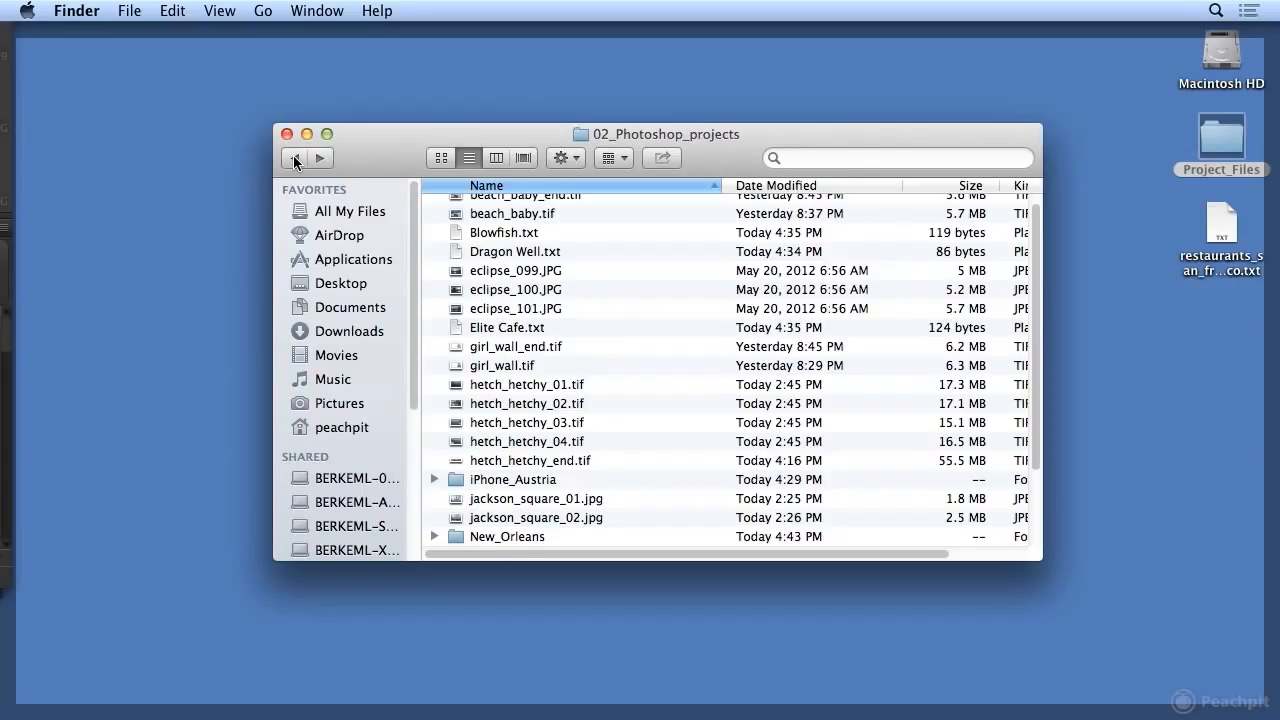
{"action": "double_click", "coordinate": [497, 487]}
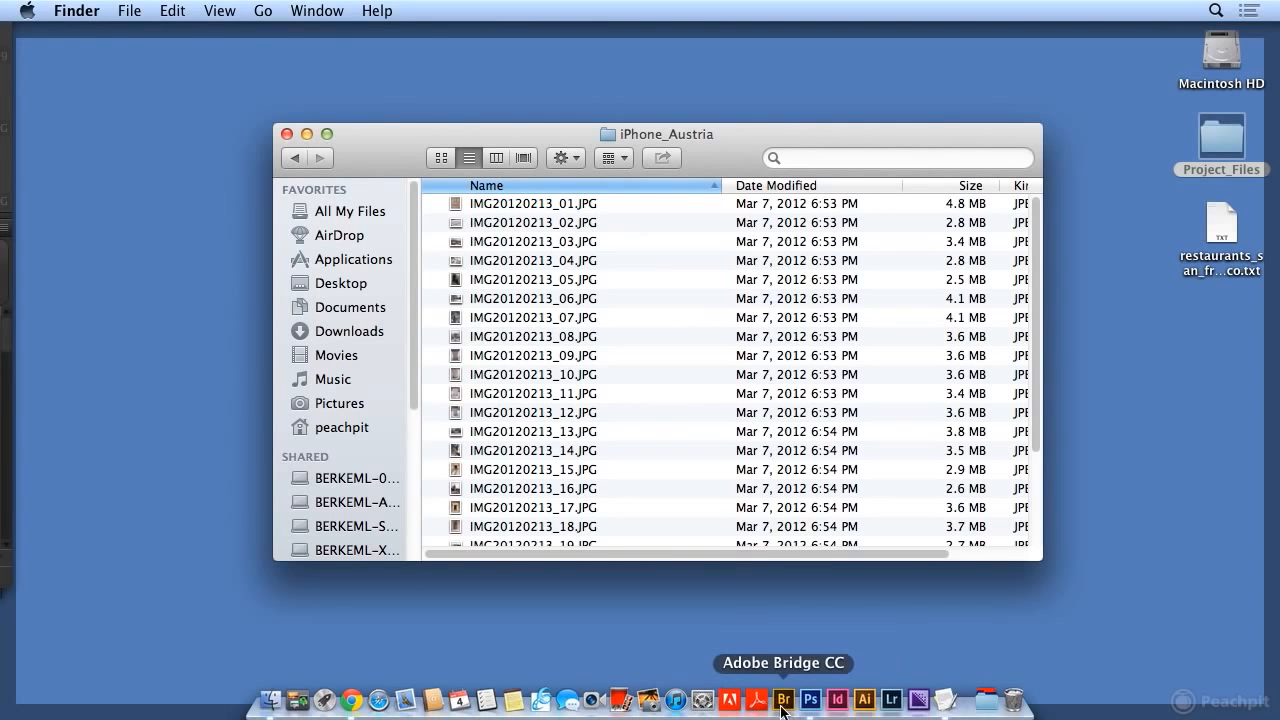
Step: Switch back to Adobe Bridge and open the iPhone_Austria folder from the folder tree
{"action": "left_click", "coordinate": [783, 700]}
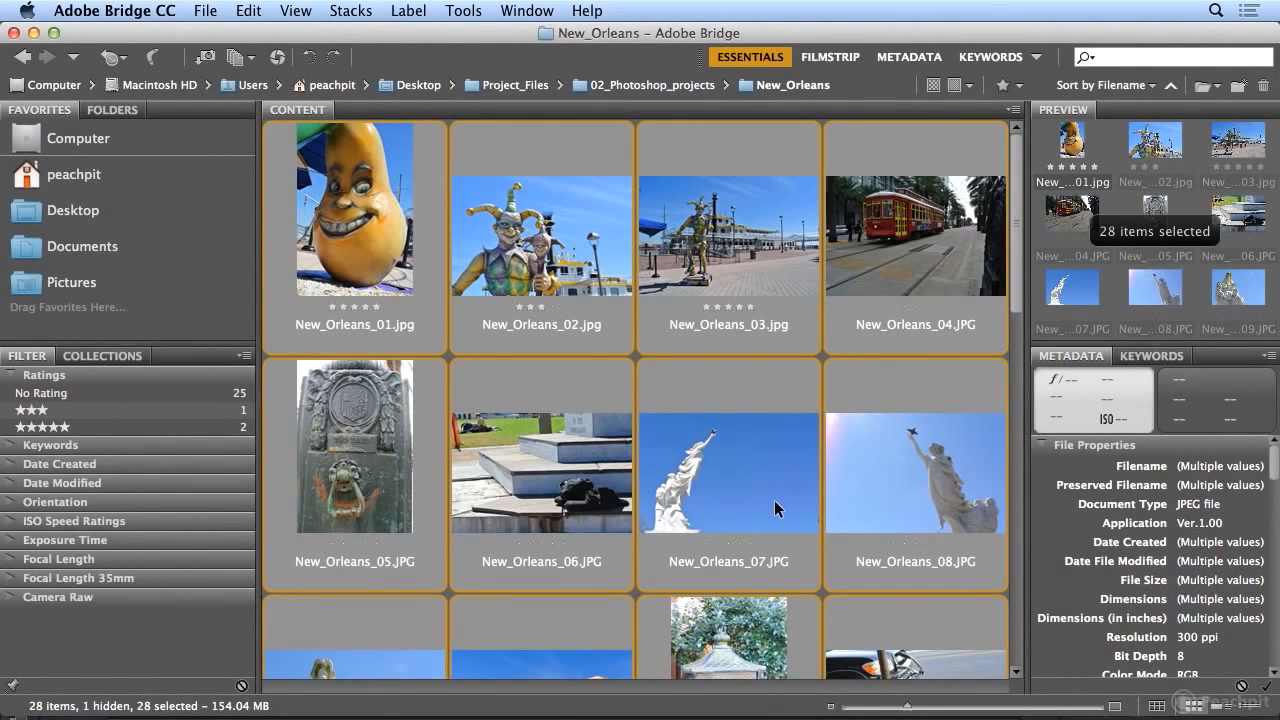
{"action": "left_click", "coordinate": [127, 118]}
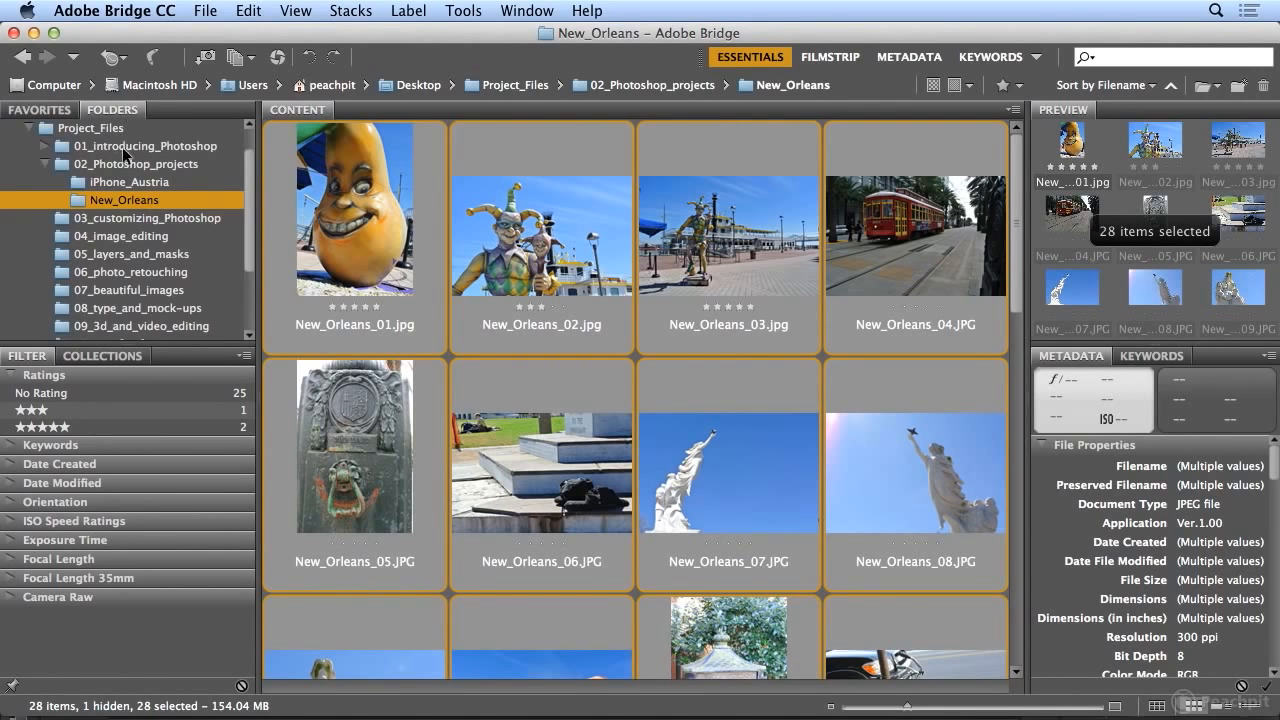
{"action": "left_click", "coordinate": [118, 186]}
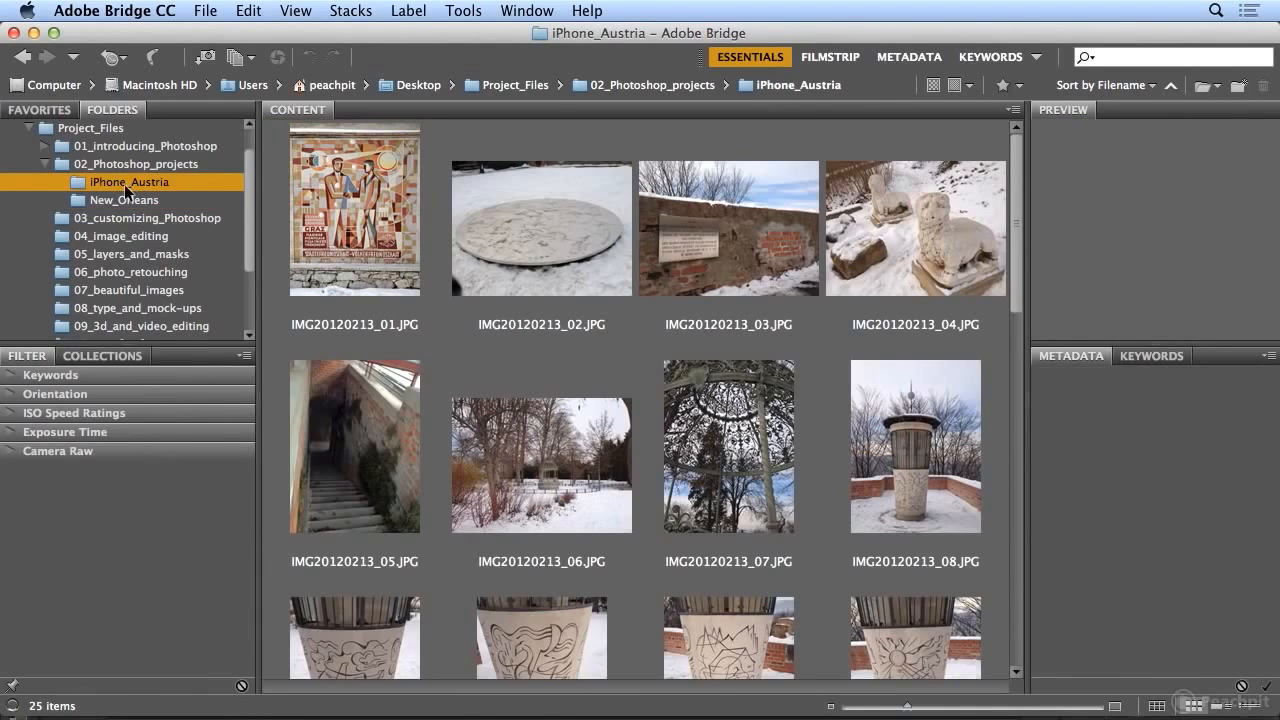
Step: Look over the favorites and browse the folder tree, including the drives under Computer
{"action": "left_click", "coordinate": [45, 111]}
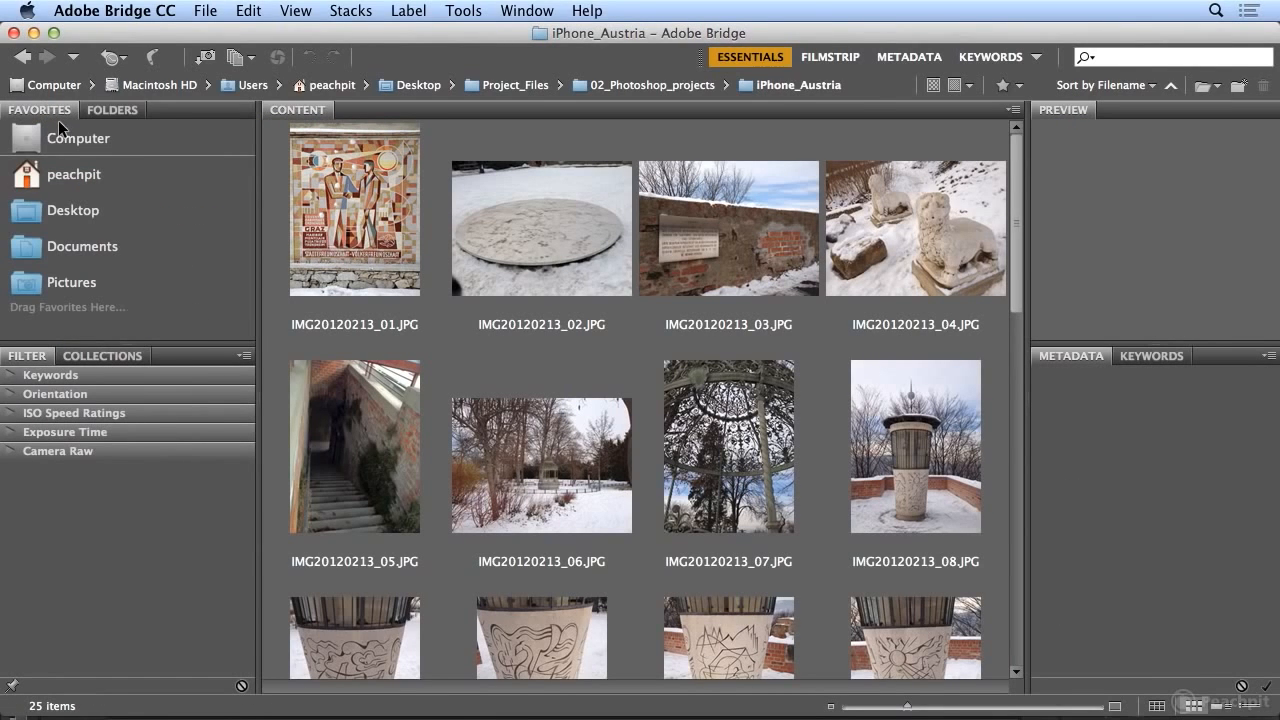
{"action": "left_click", "coordinate": [110, 112]}
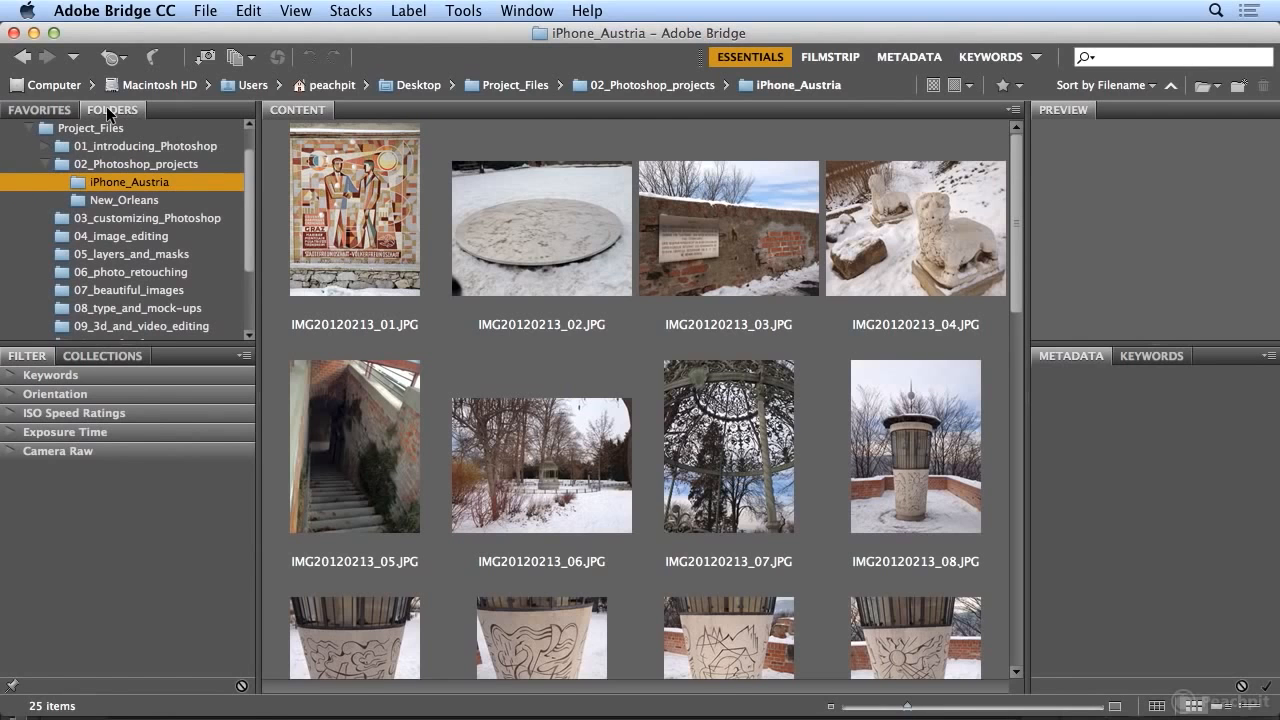
{"action": "left_click_drag", "start_coordinate": [252, 232], "coordinate": [236, 269]}
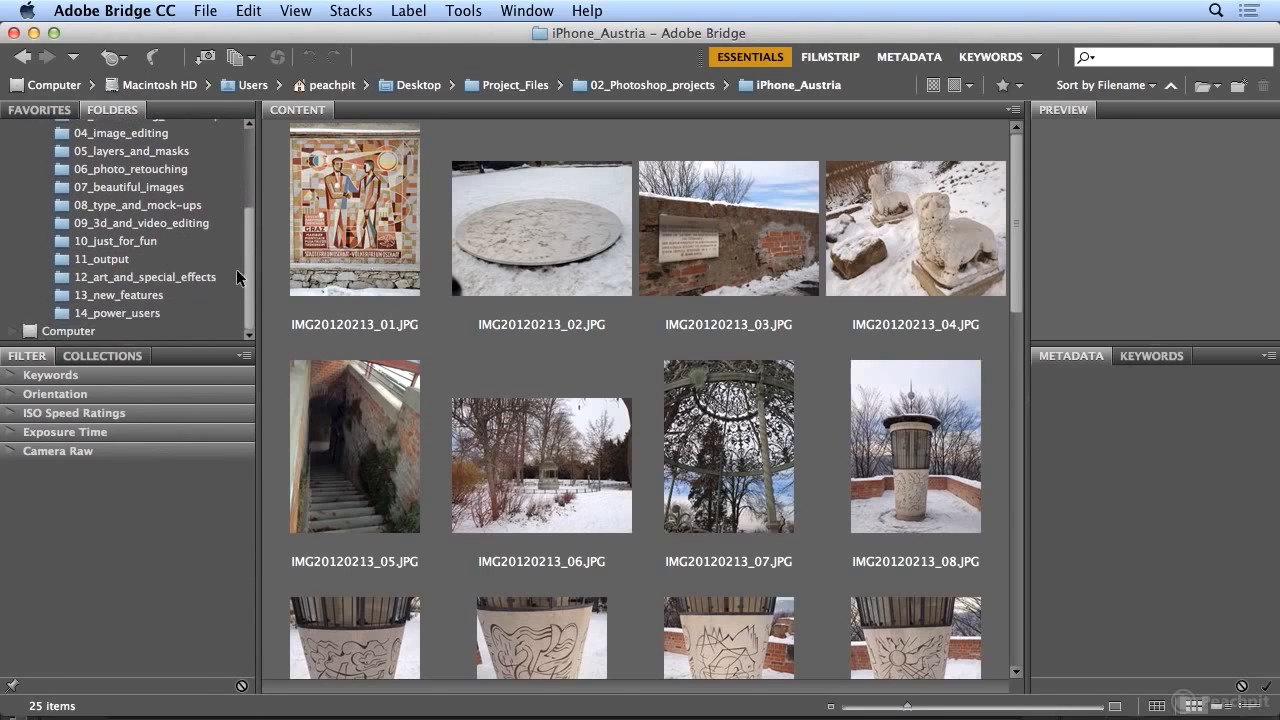
{"action": "left_click", "coordinate": [11, 331]}
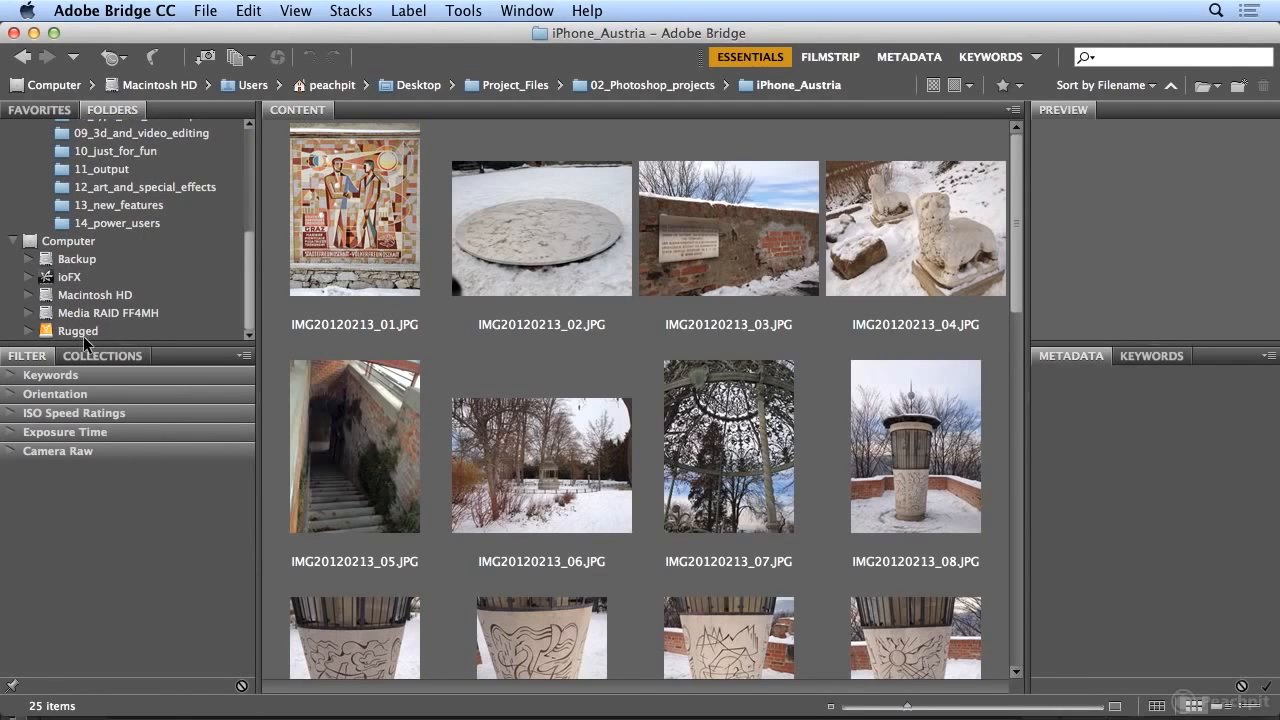
{"action": "left_click", "coordinate": [12, 241]}
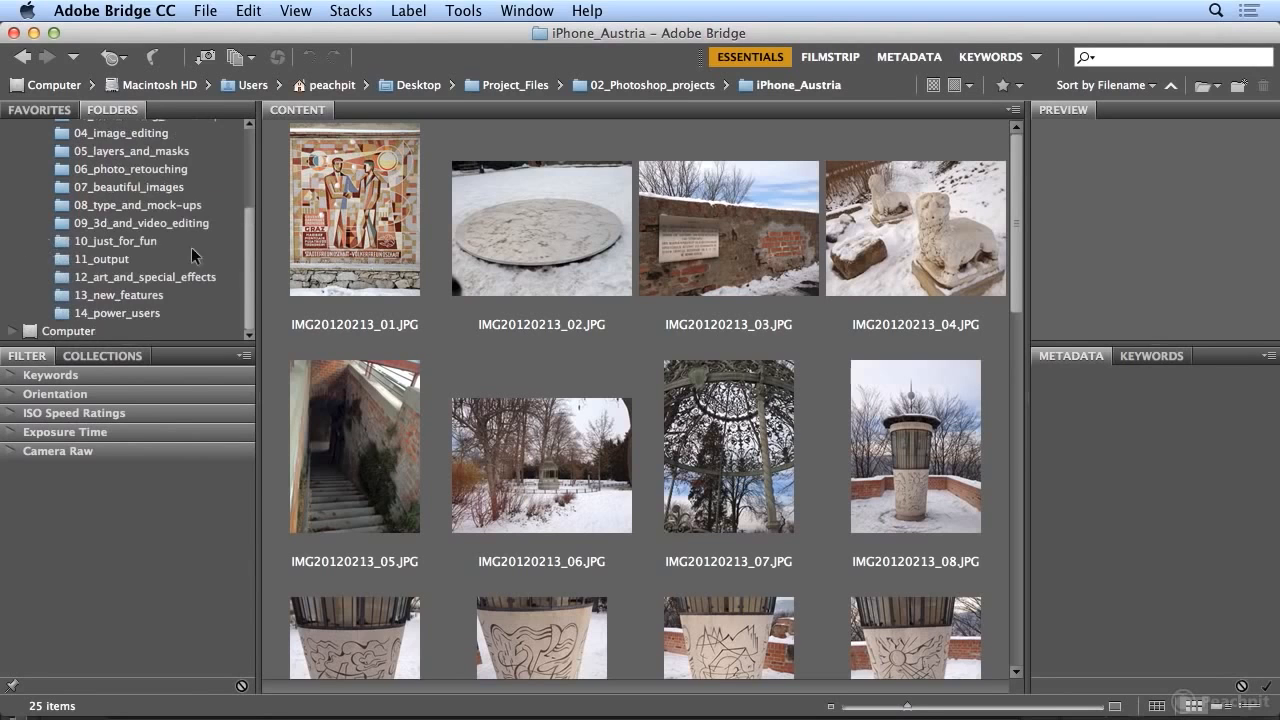
{"action": "left_click_drag", "start_coordinate": [248, 292], "coordinate": [249, 208]}
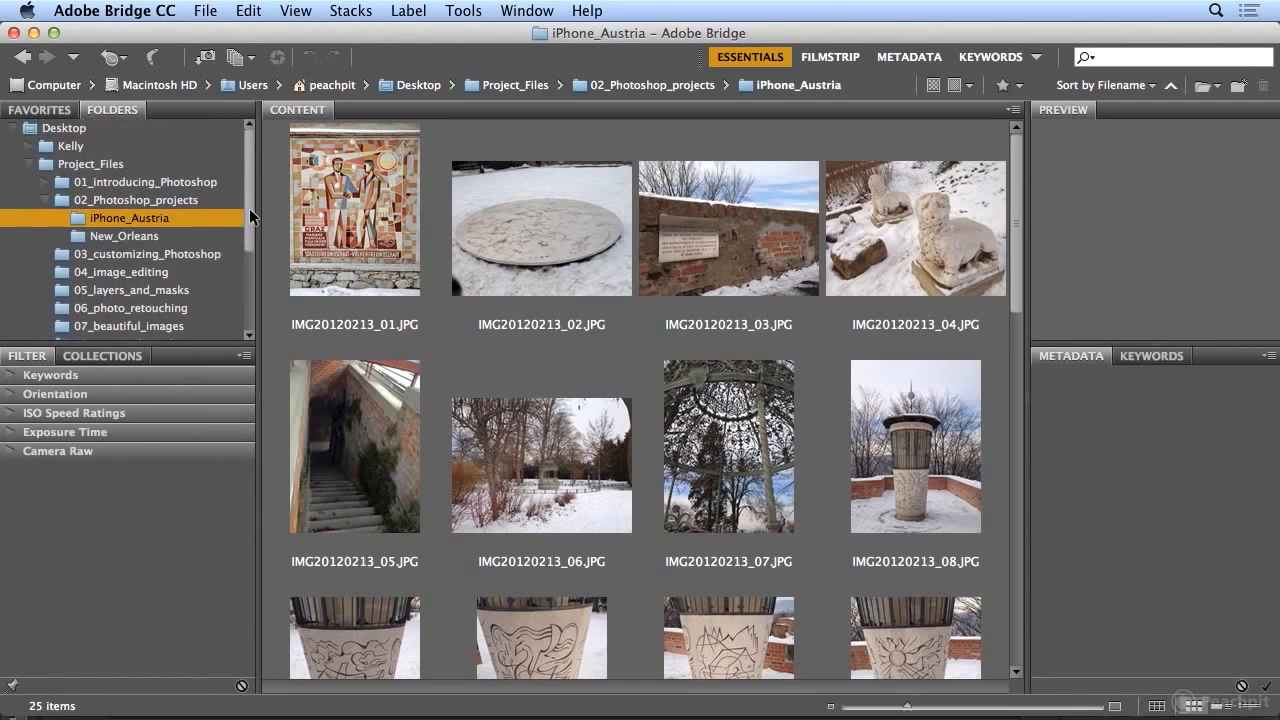
Step: Select all images in the iPhone_Austria folder and start a batch rename with the filename text Graz_Austria_
{"action": "left_click", "coordinate": [343, 230]}
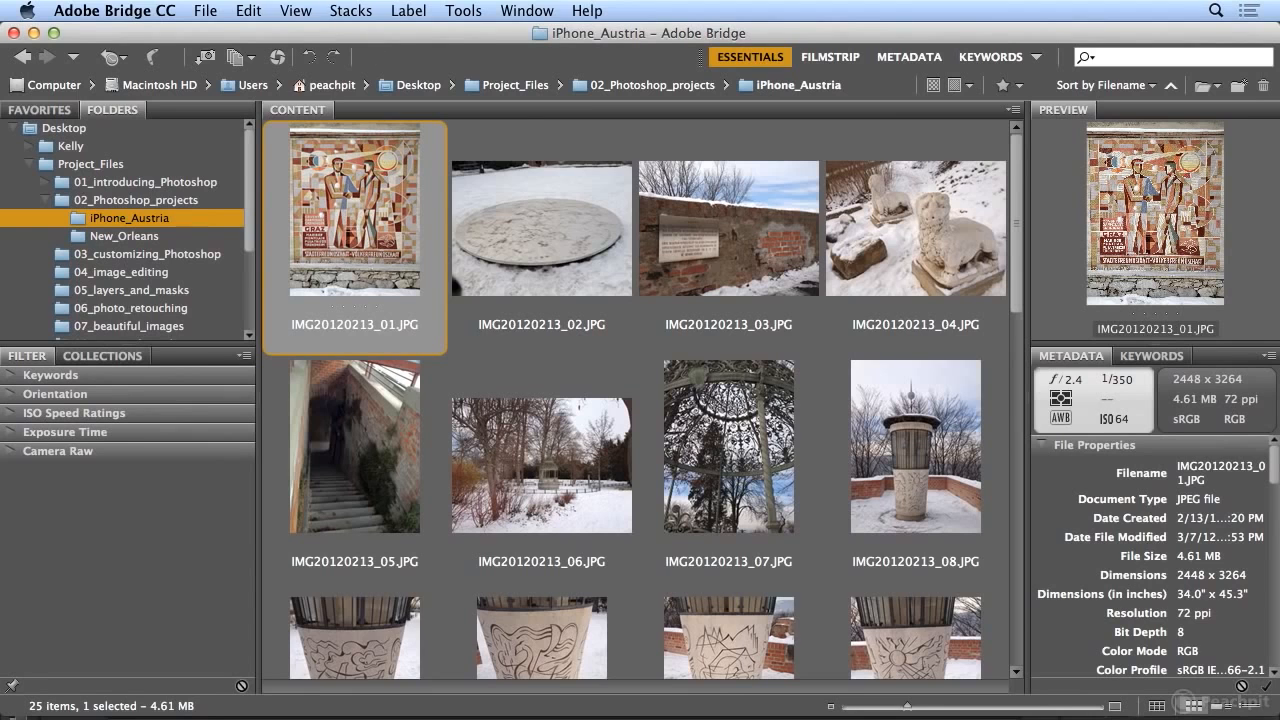
{"action": "left_click", "coordinate": [266, 11]}
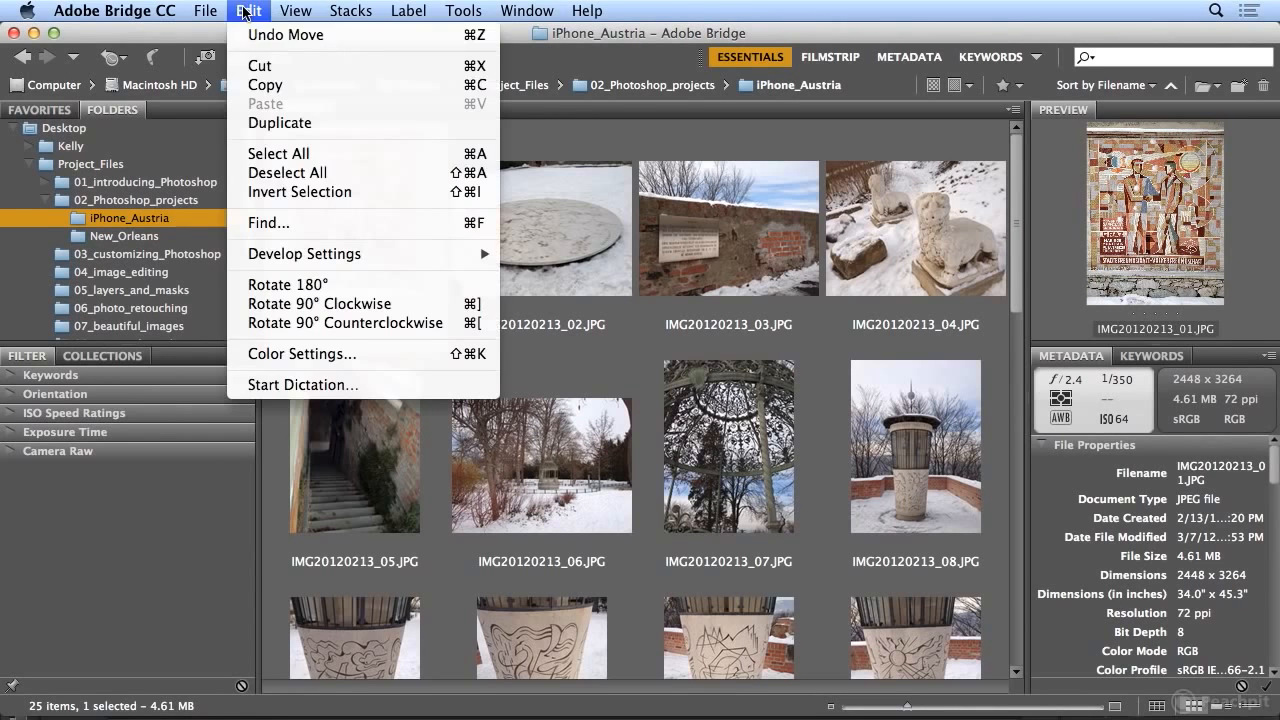
{"action": "left_click", "coordinate": [280, 155]}
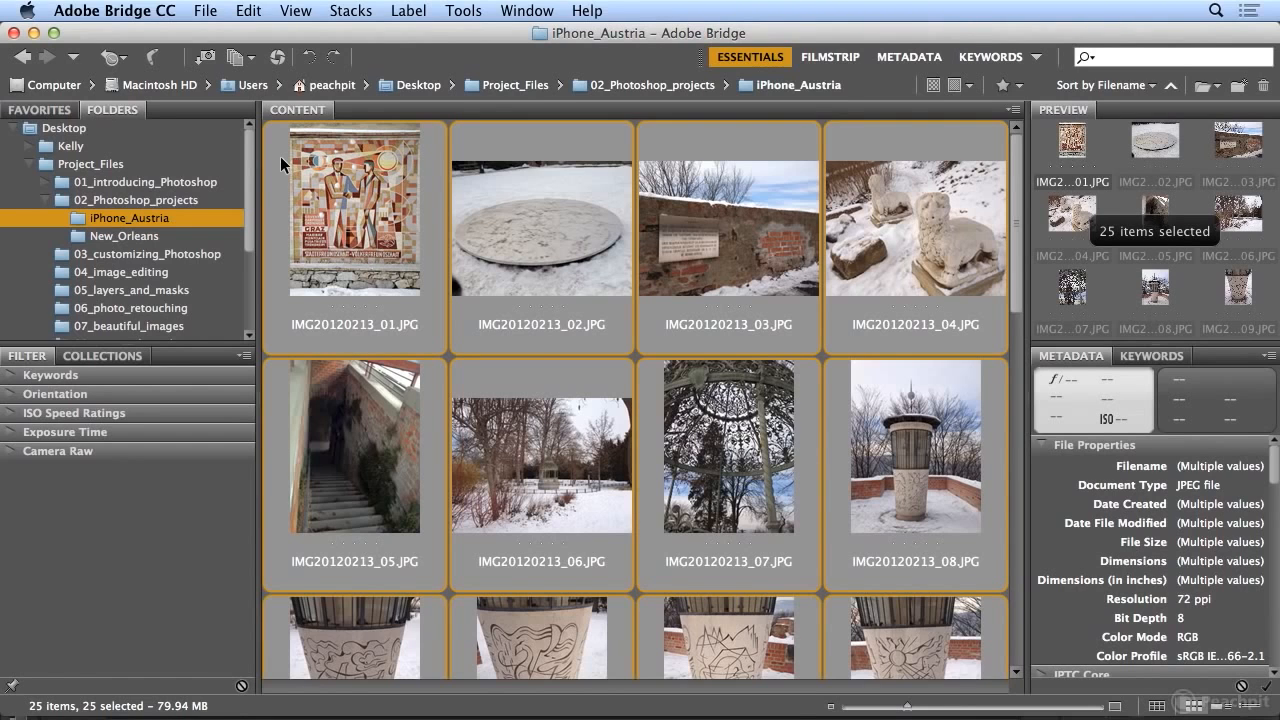
{"action": "left_click", "coordinate": [462, 12]}
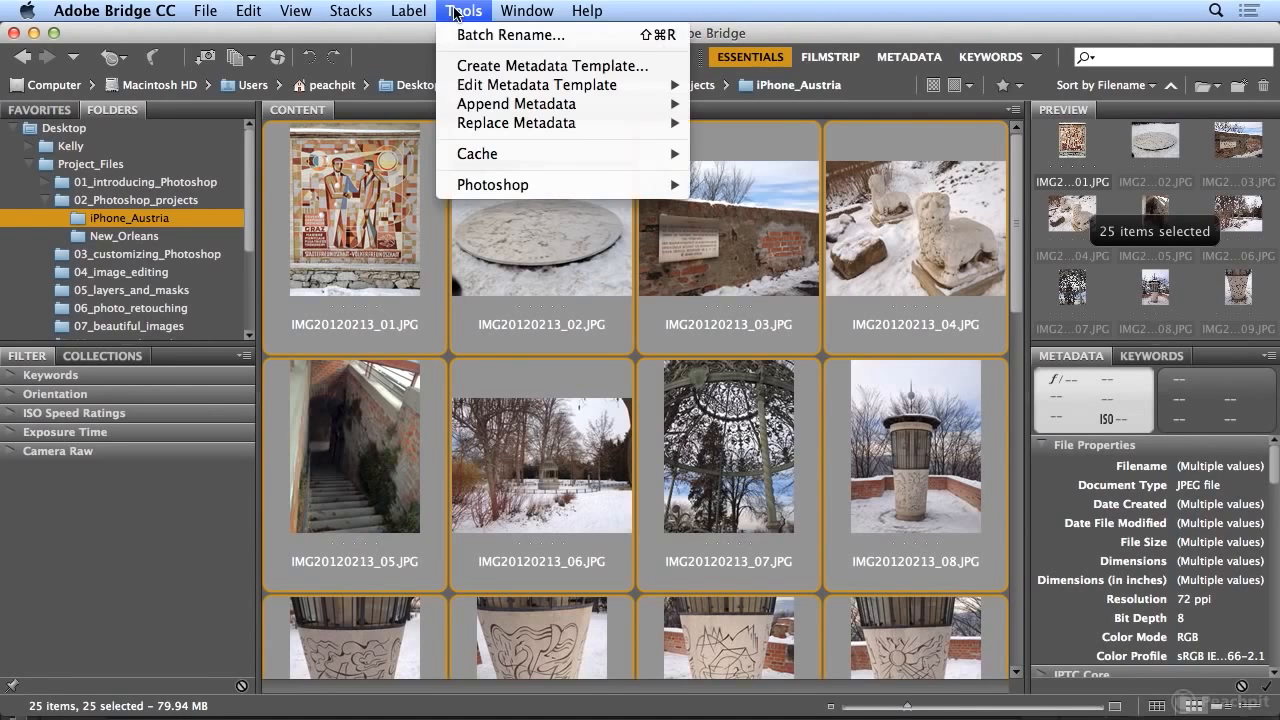
{"action": "left_click", "coordinate": [457, 40]}
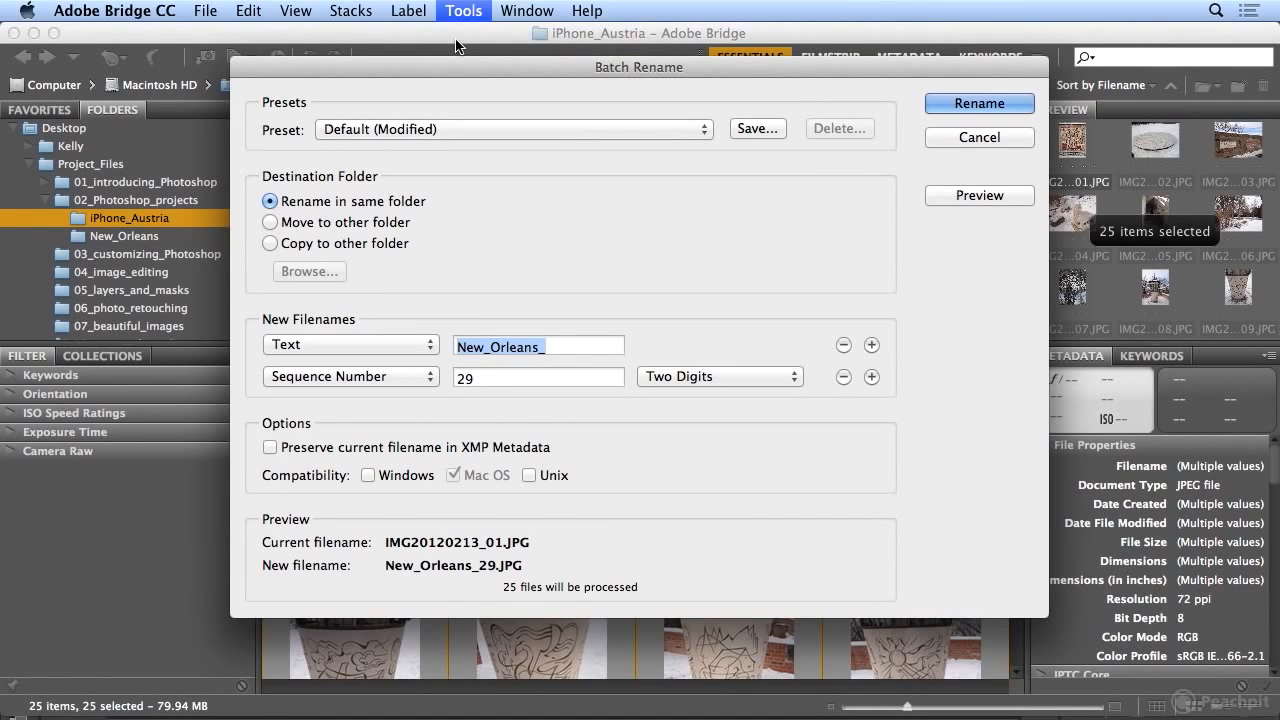
{"action": "type", "text": "Gra"}
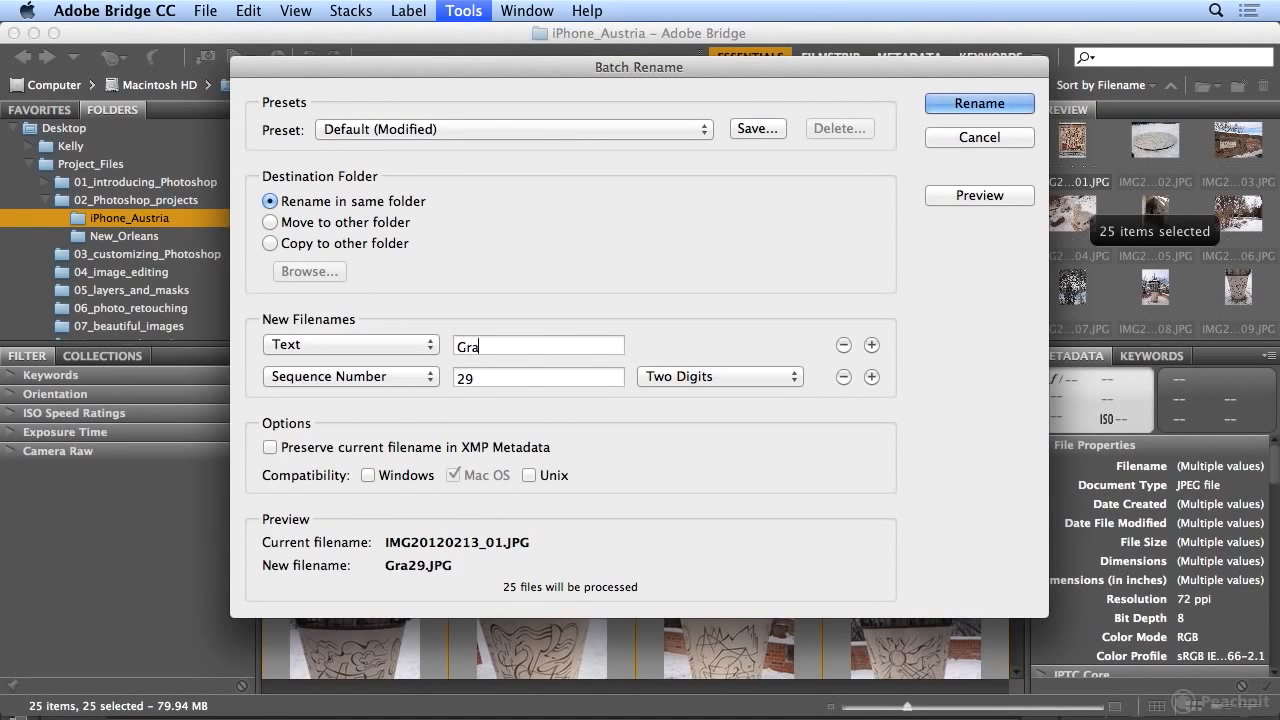
{"action": "type", "text": "z_Au"}
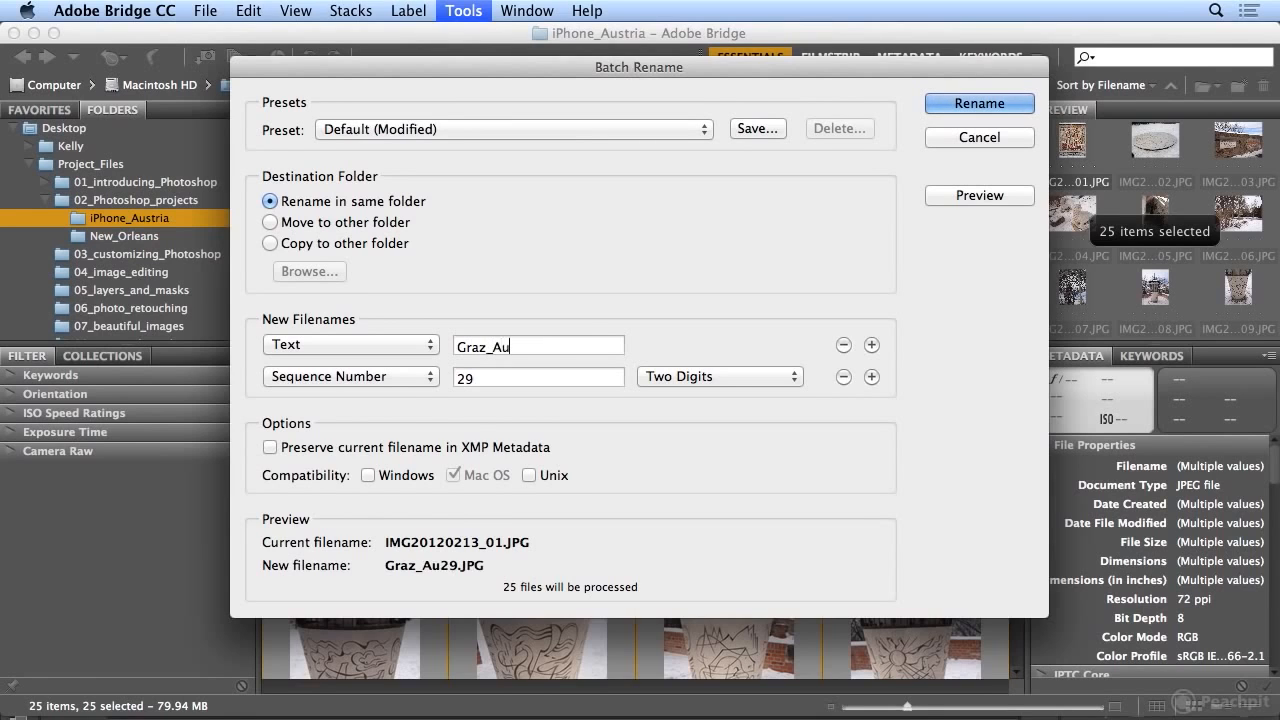
{"action": "type", "text": "stria_"}
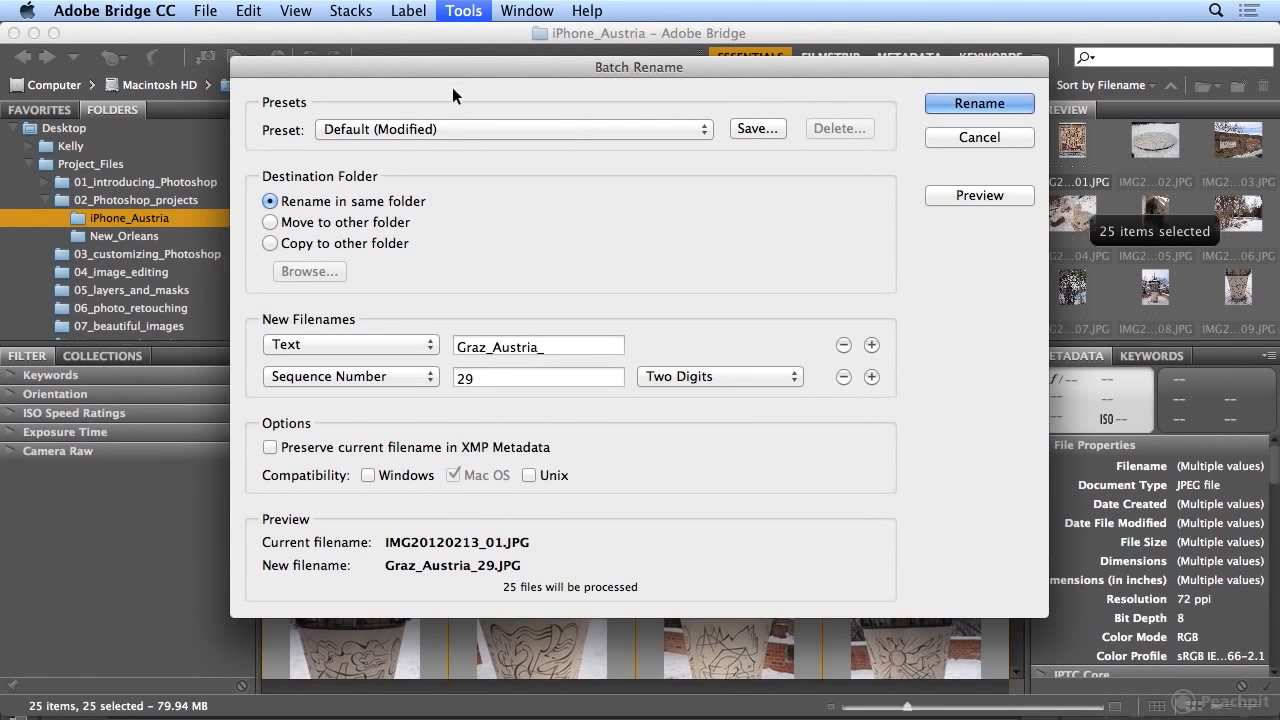
Step: Start the sequence number at 1 and run the batch rename on the iPhone_Austria images
{"action": "double_click", "coordinate": [466, 377]}
{"action": "type", "text": "1"}
{"action": "left_click", "coordinate": [1004, 103]}
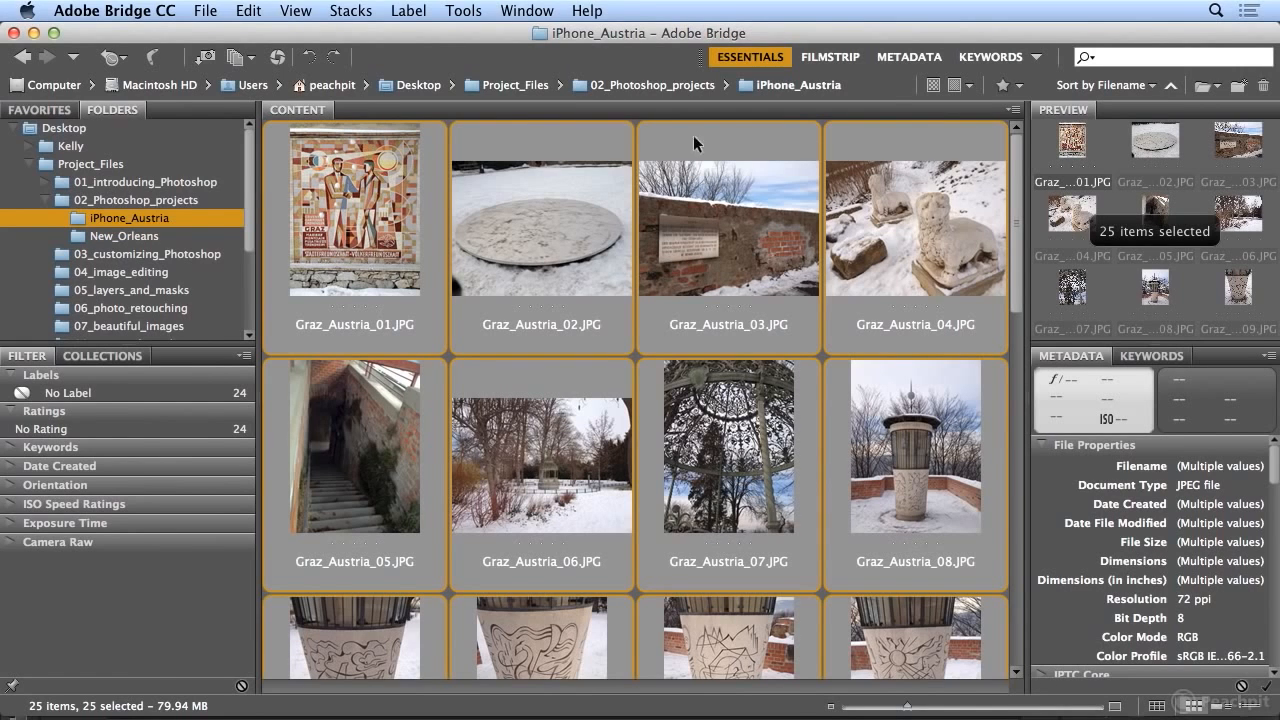
Step: Create a new folder named San_Francisco_restaurants inside the 02_Photoshop_projects folder
{"action": "left_click", "coordinate": [188, 199]}
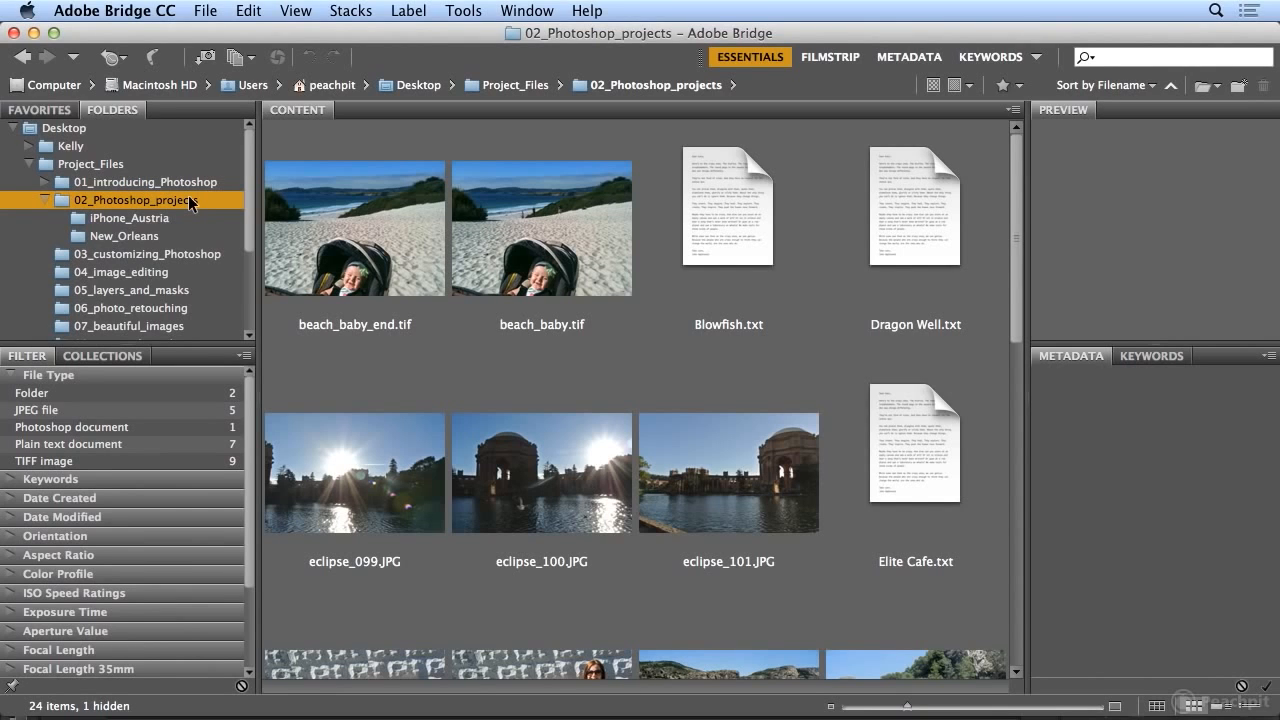
{"action": "left_click", "coordinate": [205, 11]}
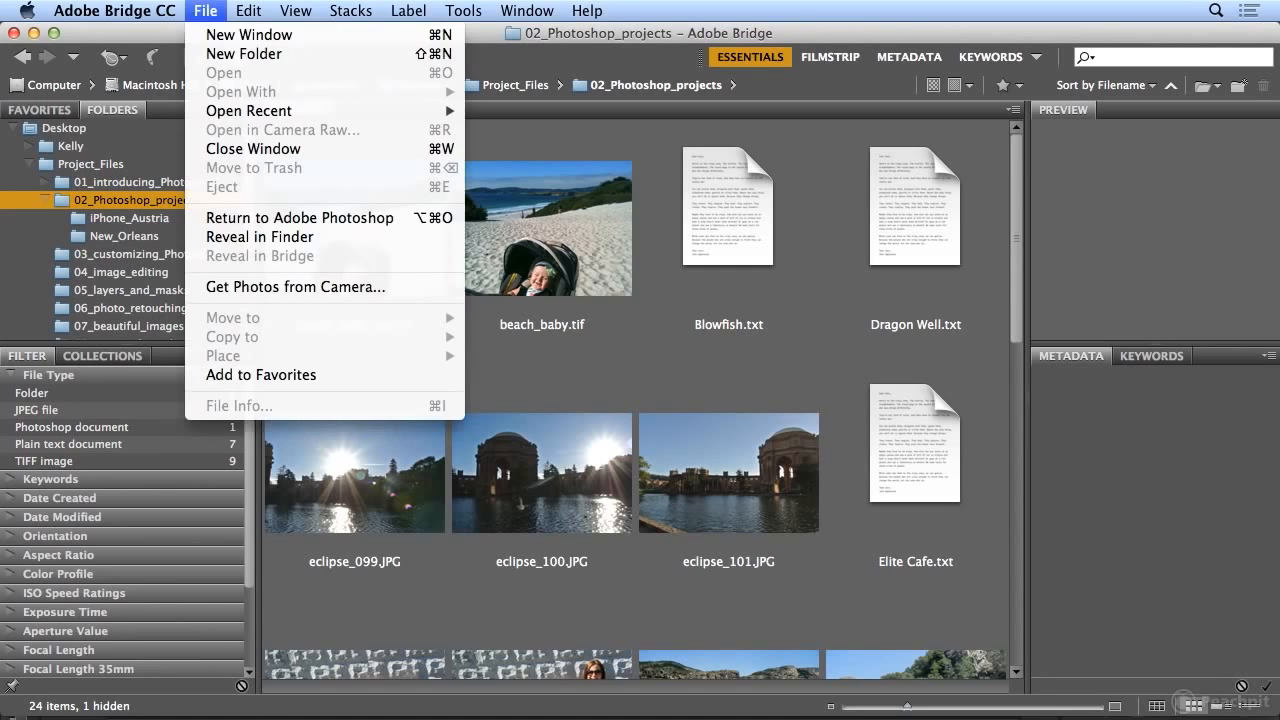
{"action": "left_click", "coordinate": [212, 56]}
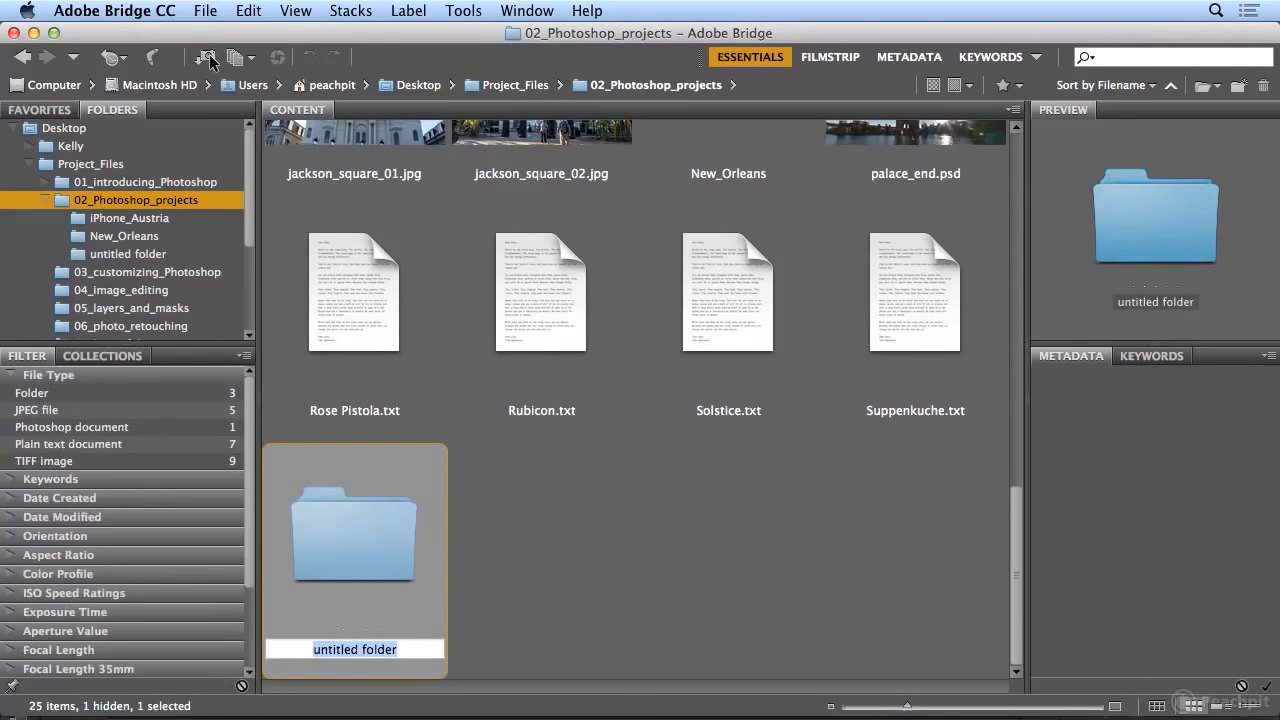
{"action": "left_click", "coordinate": [147, 256]}
{"action": "left_click", "coordinate": [147, 256]}
{"action": "type", "text": "San_Francisco_restaurants"}
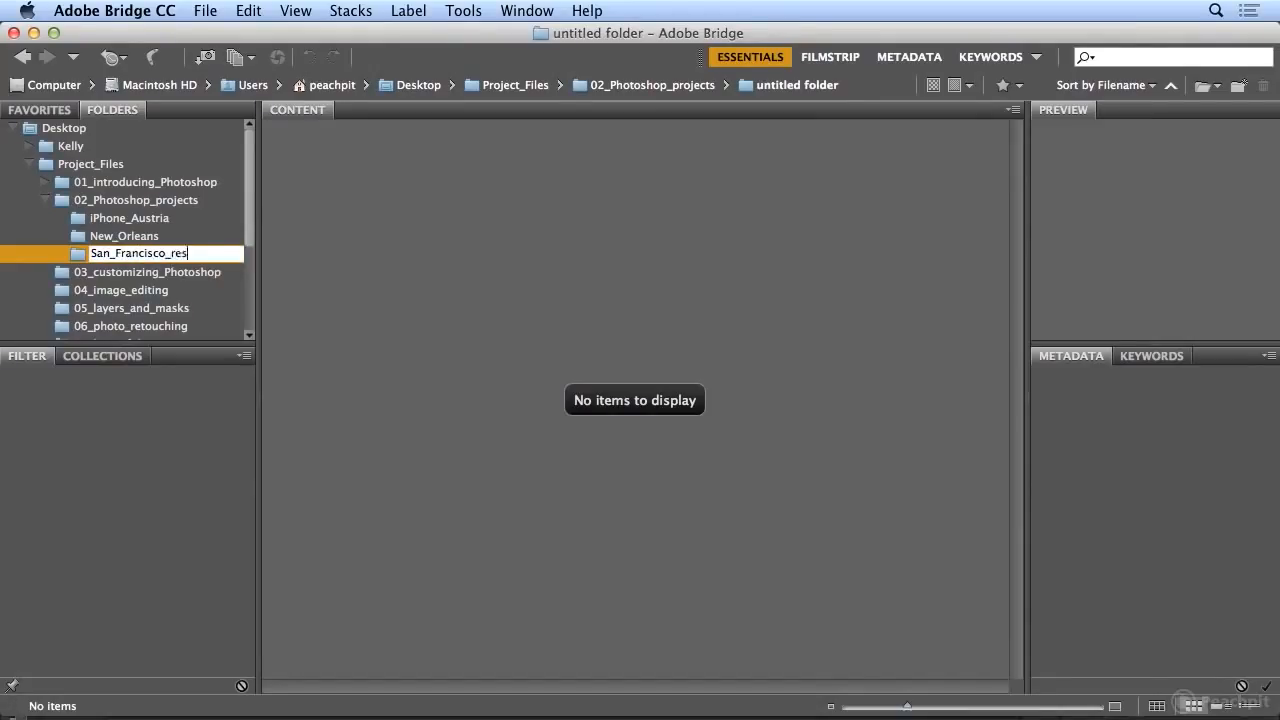
{"action": "key", "text": "Return"}
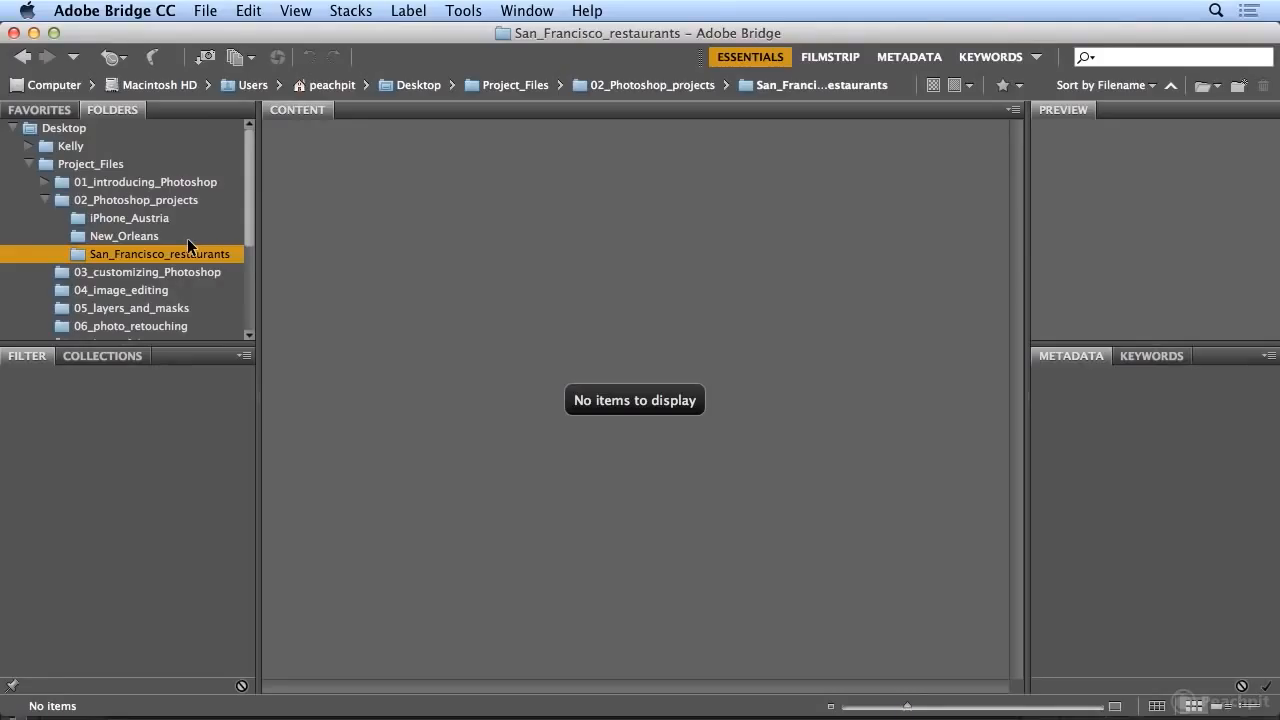
Step: Select all the restaurant text files in 02_Photoshop_projects, from Blowfish.txt through Suppenkuche.txt, leaving out the images and folders
{"action": "left_click", "coordinate": [150, 201]}
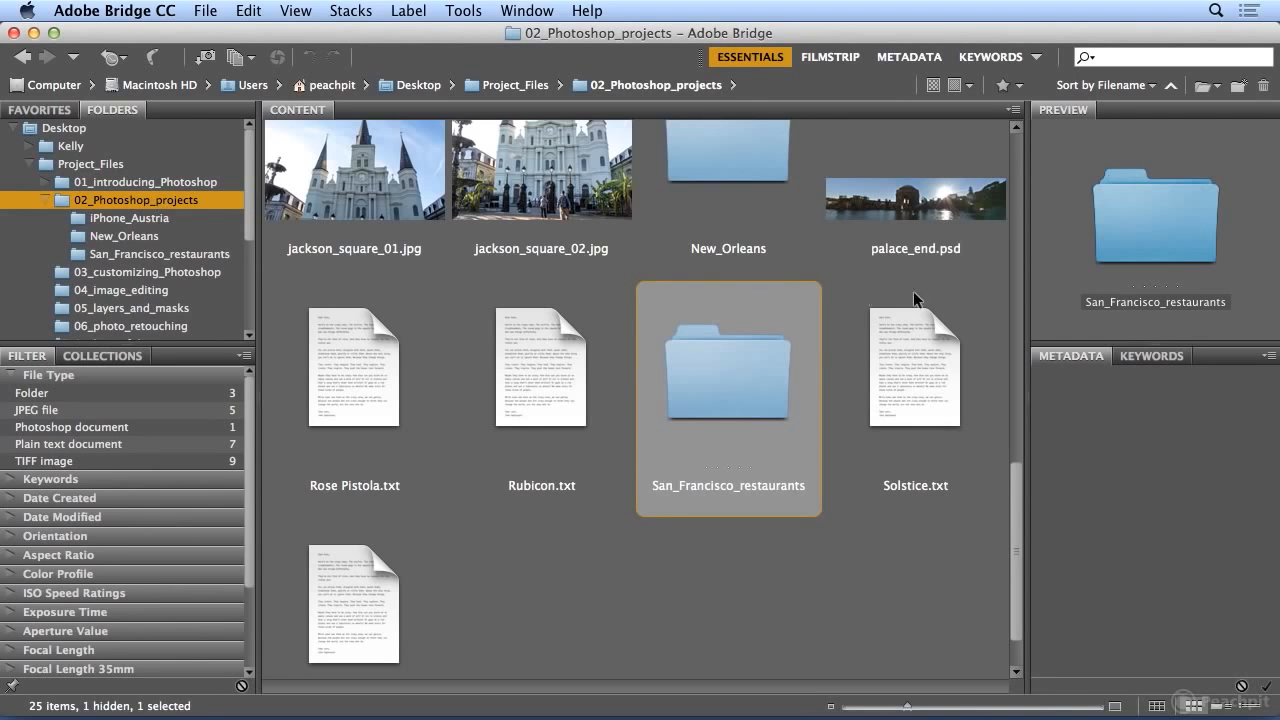
{"action": "left_click_drag", "start_coordinate": [1013, 485], "coordinate": [1008, 150]}
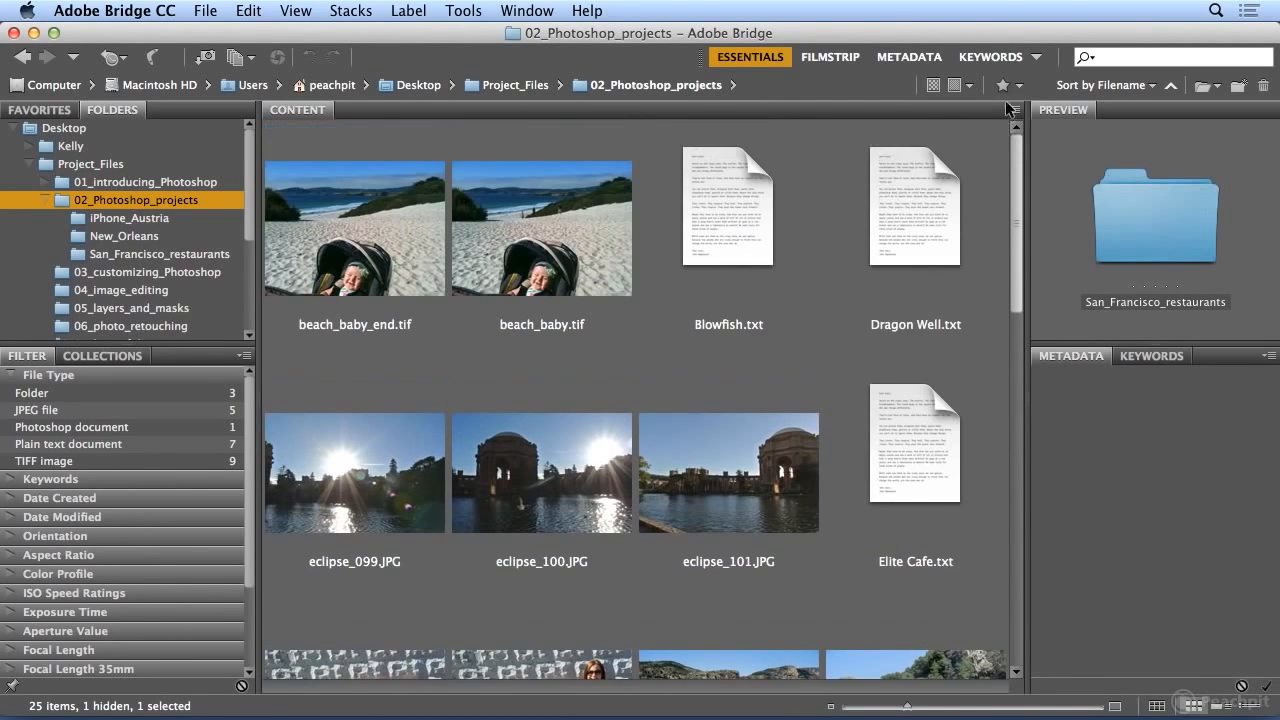
{"action": "left_click", "coordinate": [790, 200]}
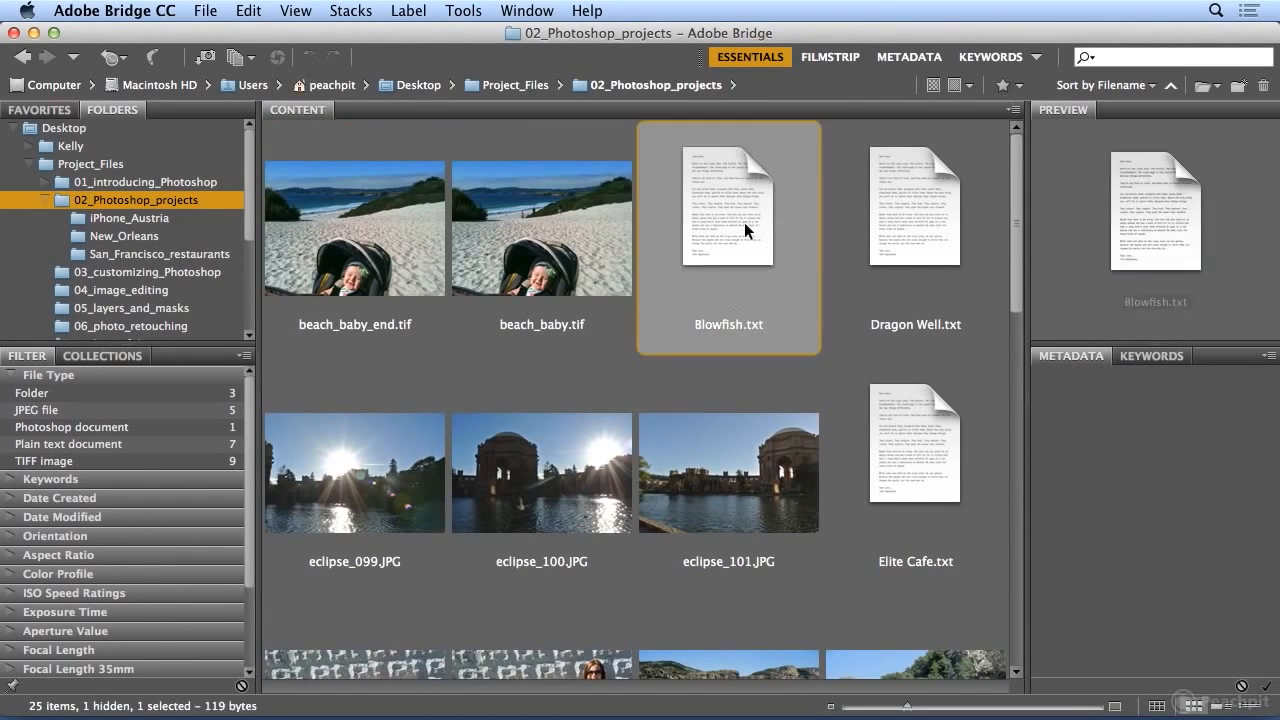
{"action": "left_click", "coordinate": [927, 223], "text": "super"}
{"action": "left_click", "coordinate": [920, 450], "text": "super"}
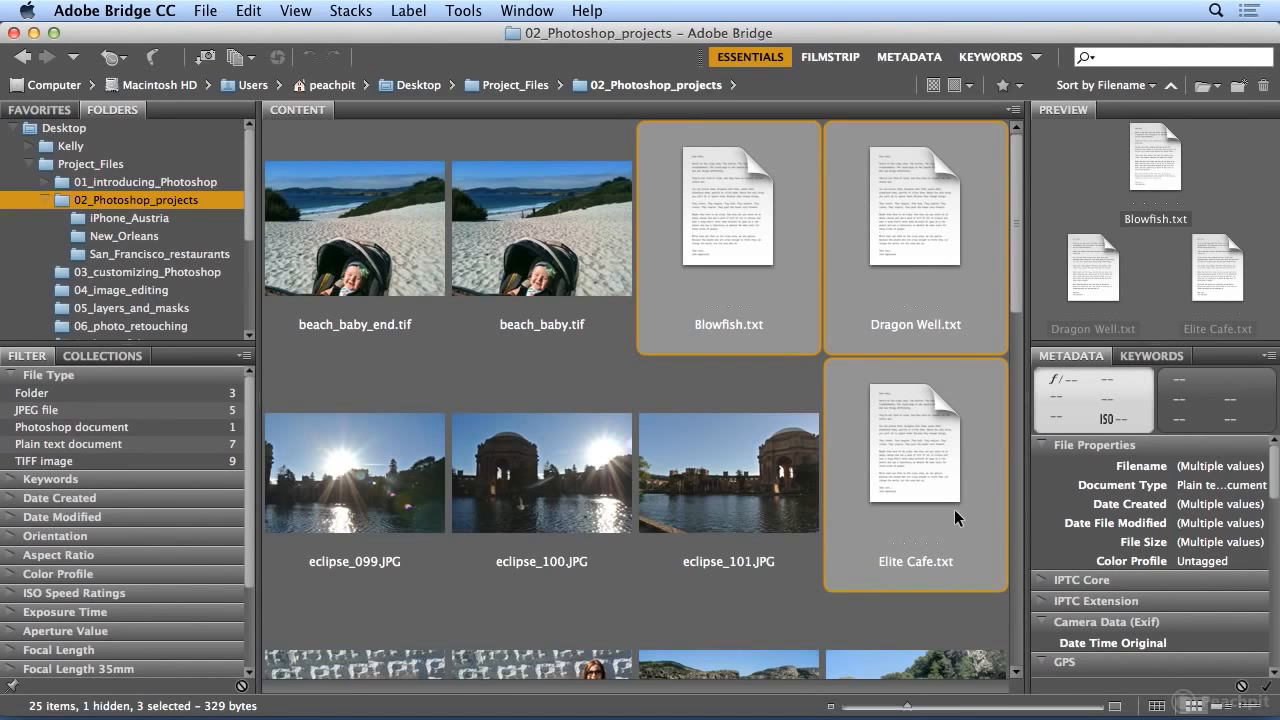
{"action": "left_click_drag", "start_coordinate": [1014, 272], "coordinate": [1018, 578]}
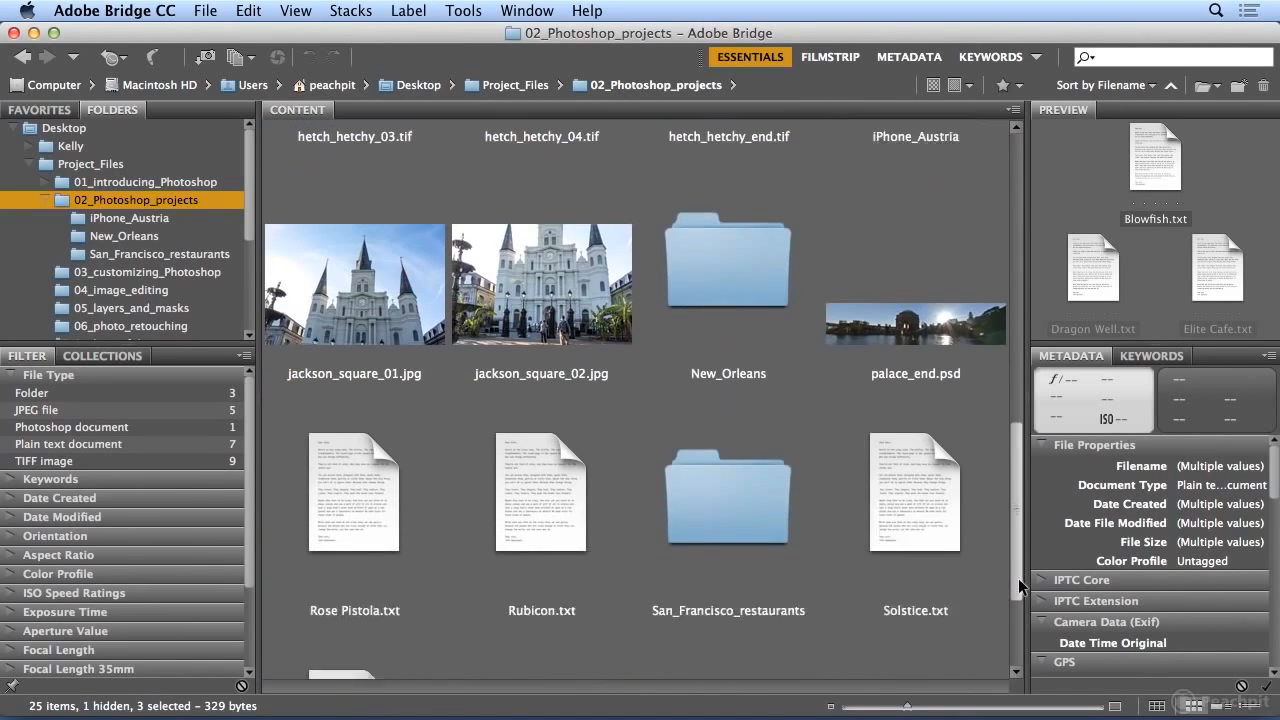
{"action": "left_click", "coordinate": [343, 457], "text": "super"}
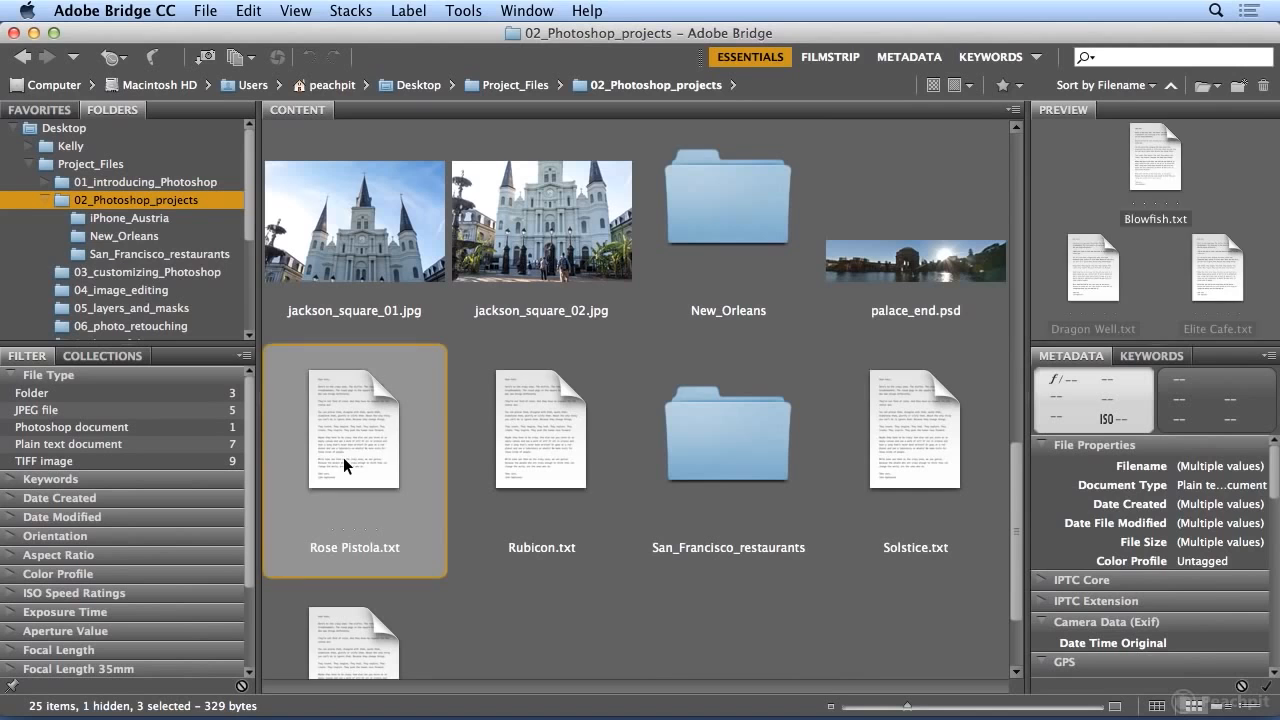
{"action": "left_click", "coordinate": [530, 451], "text": "super"}
{"action": "left_click", "coordinate": [930, 459], "text": "super"}
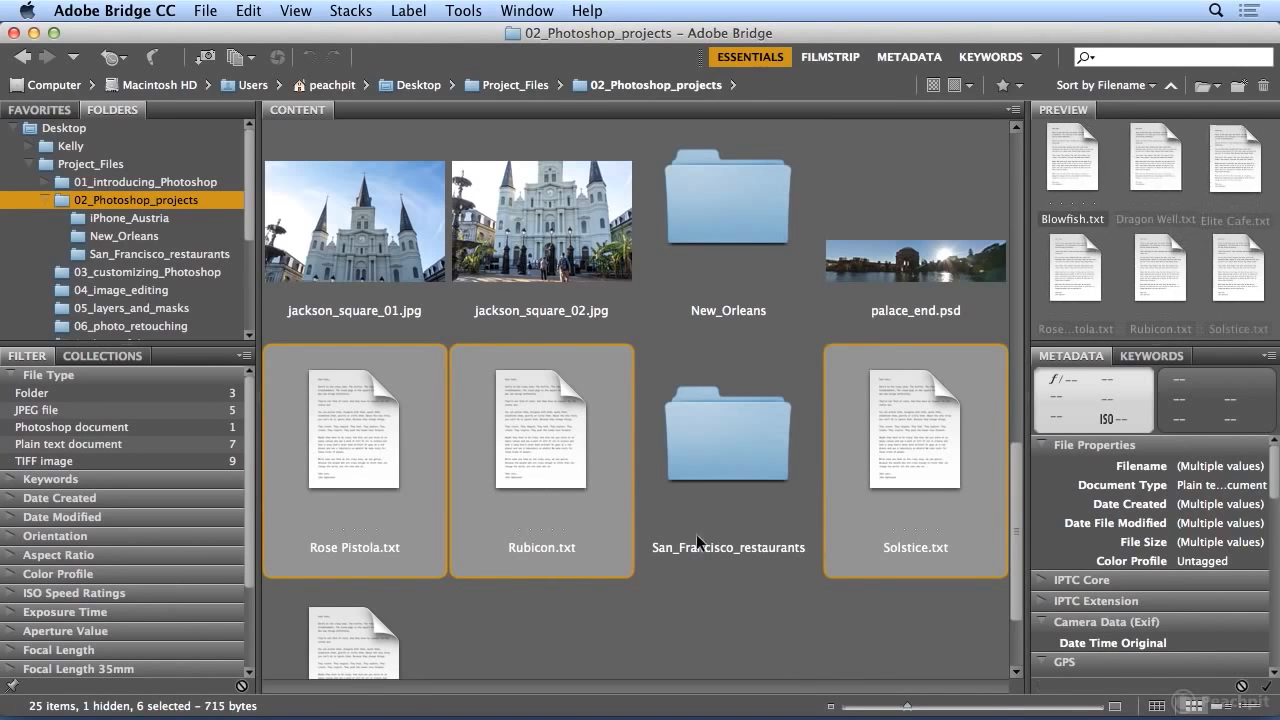
{"action": "left_click", "coordinate": [351, 641], "text": "super"}
{"action": "left_click_drag", "start_coordinate": [1022, 469], "coordinate": [1017, 552]}
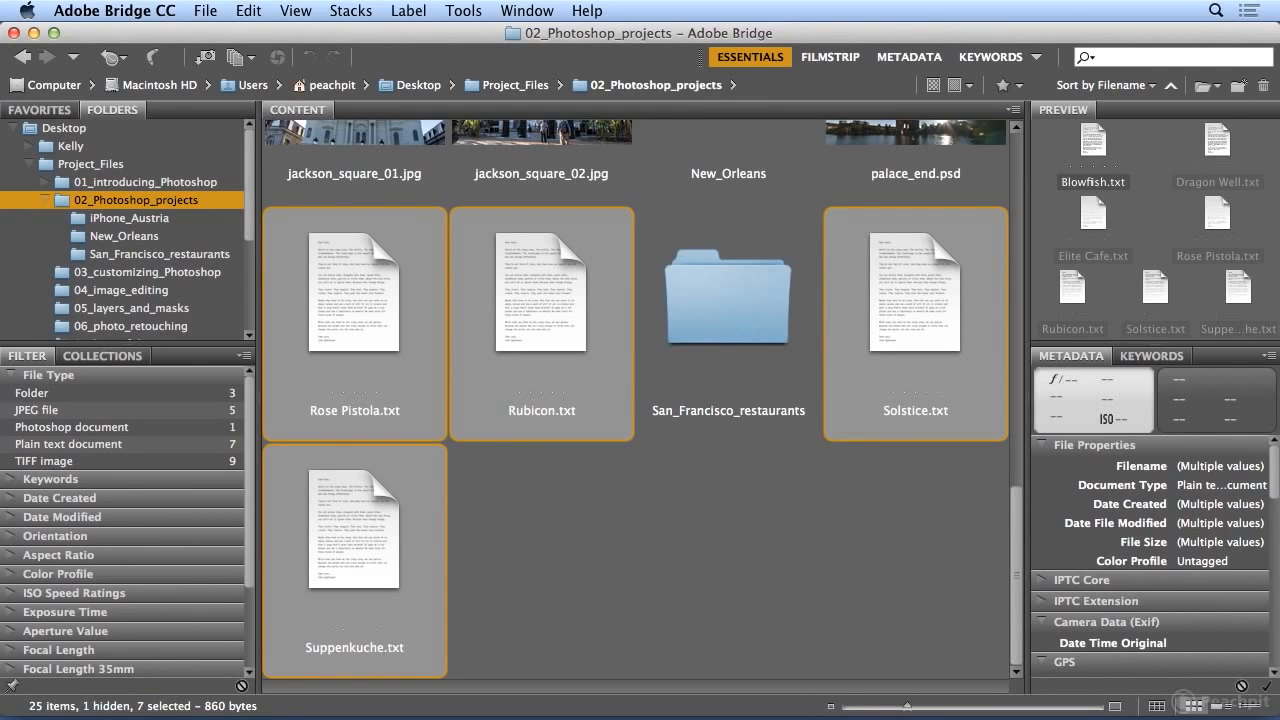
Step: Start a batch rename of the selected text files, using the current filename in lowercase as the first name component
{"action": "left_click", "coordinate": [463, 10]}
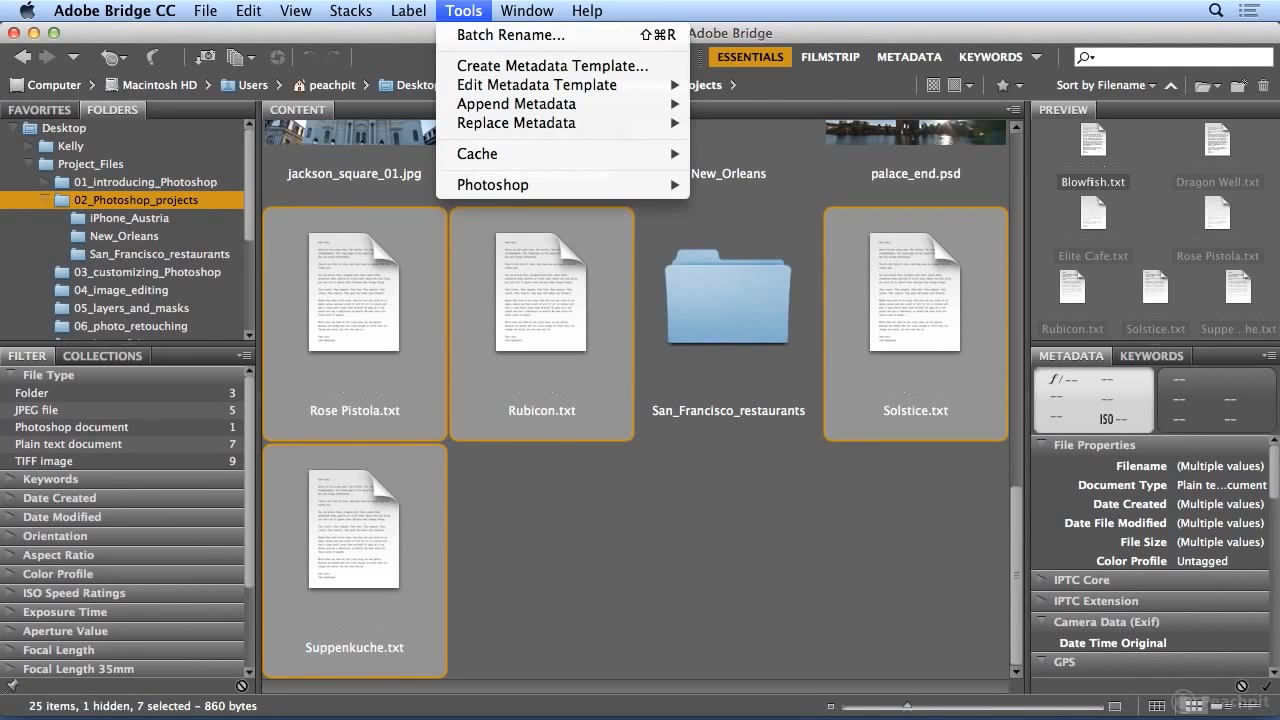
{"action": "left_click", "coordinate": [469, 36]}
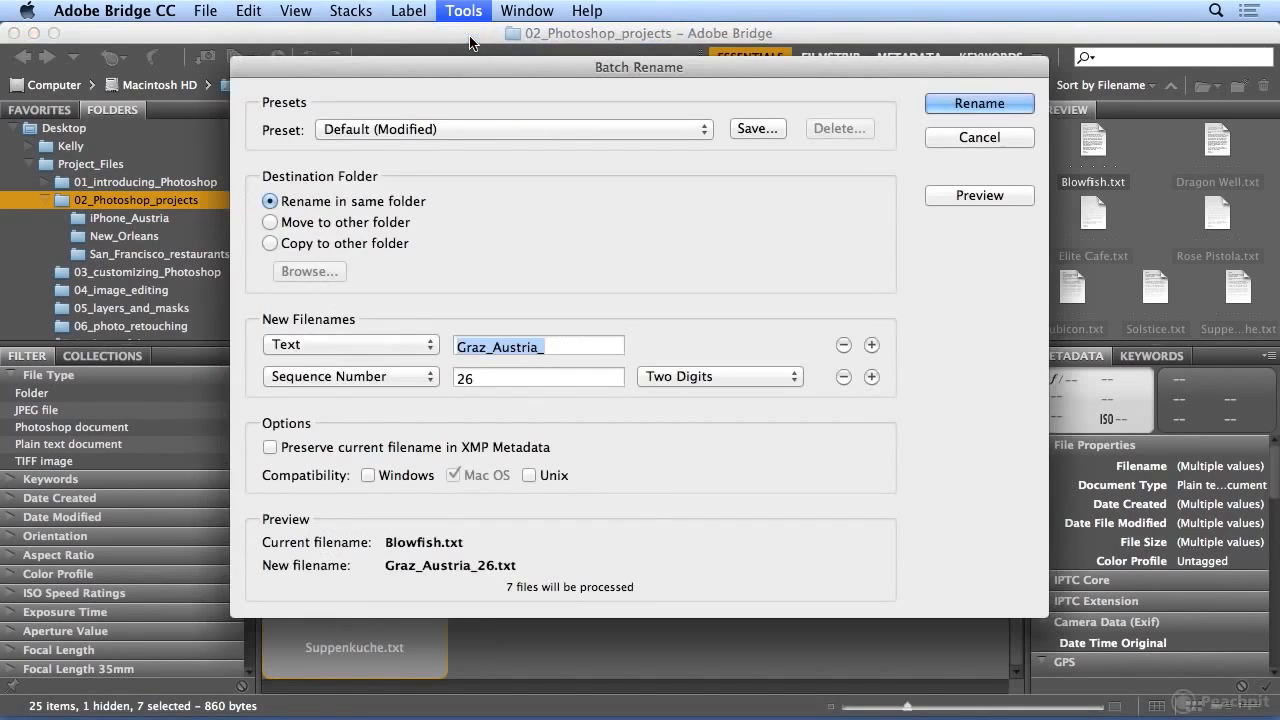
{"action": "left_click", "coordinate": [411, 350]}
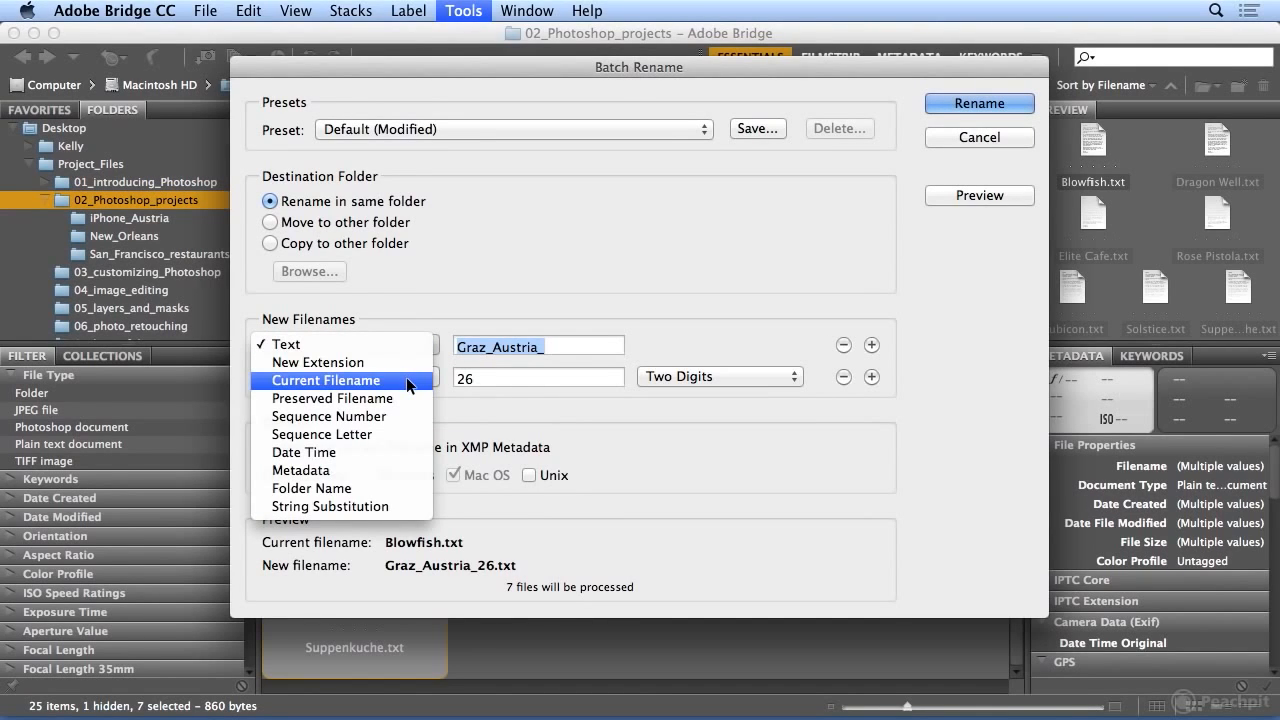
{"action": "left_click", "coordinate": [406, 379]}
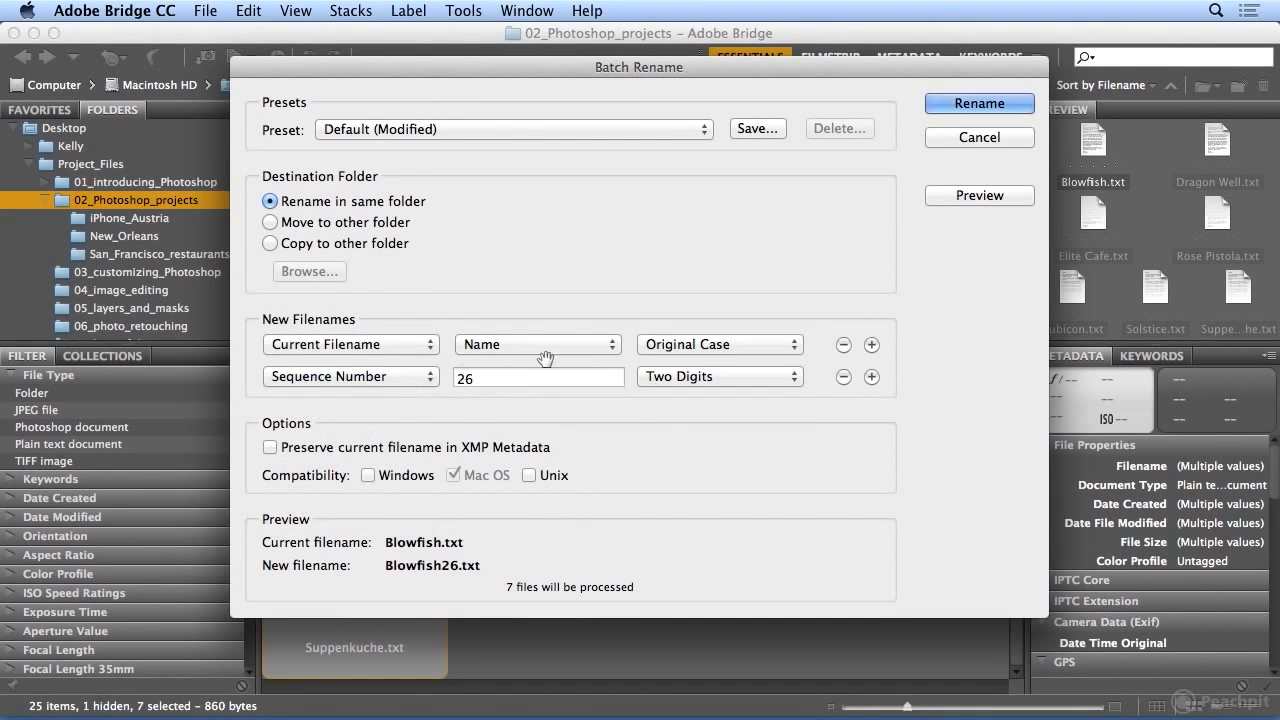
{"action": "left_click", "coordinate": [678, 344]}
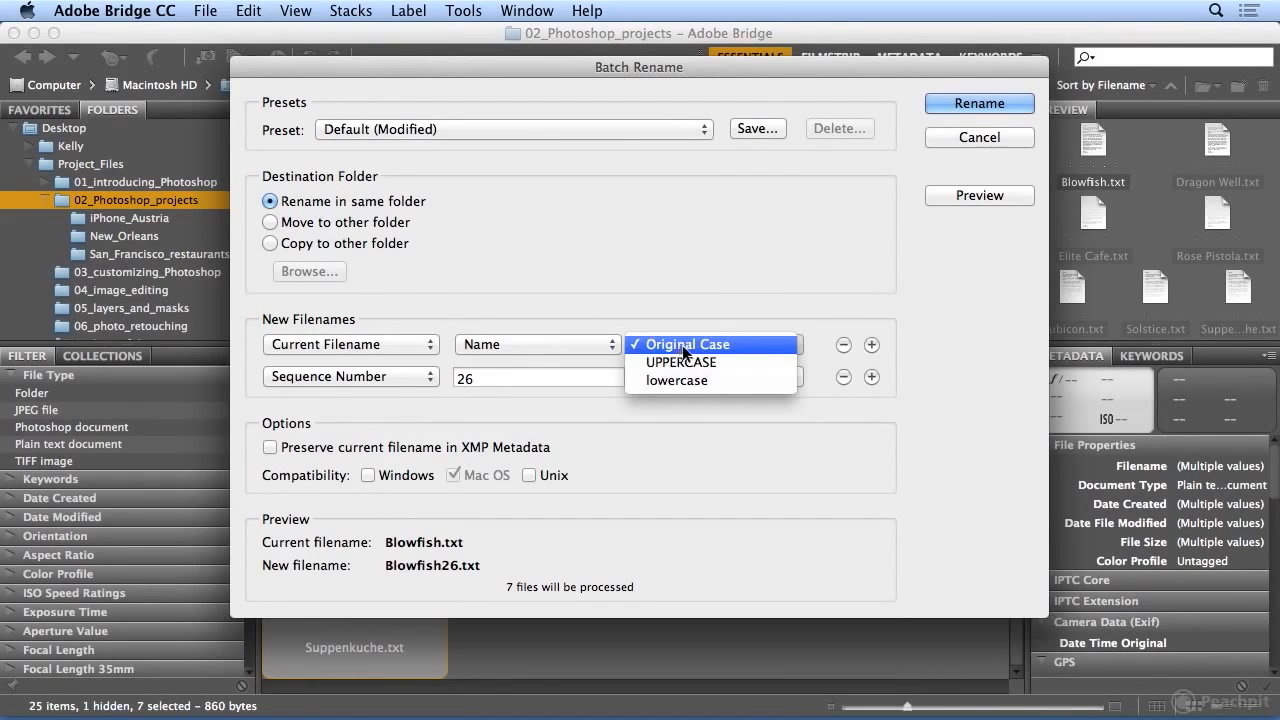
{"action": "left_click", "coordinate": [686, 380]}
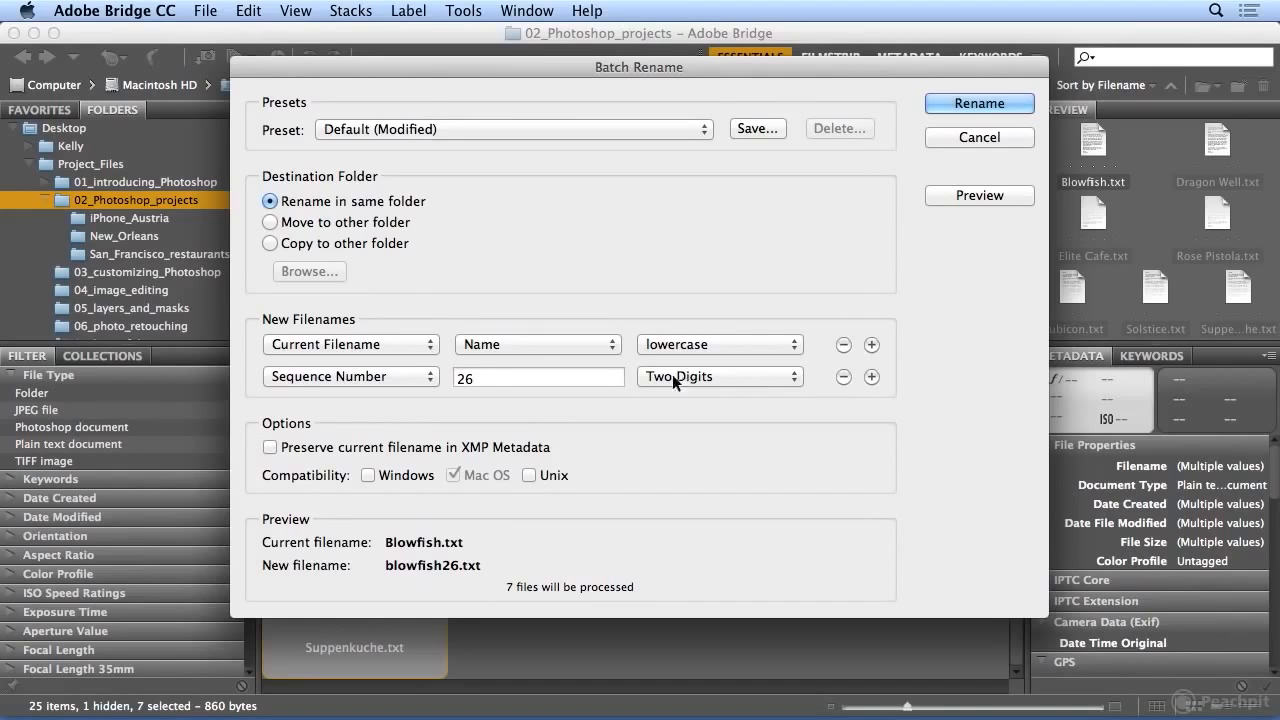
Step: Replace the sequence number component of the new filenames with the text _san_francisco_restaurant
{"action": "left_click", "coordinate": [404, 372]}
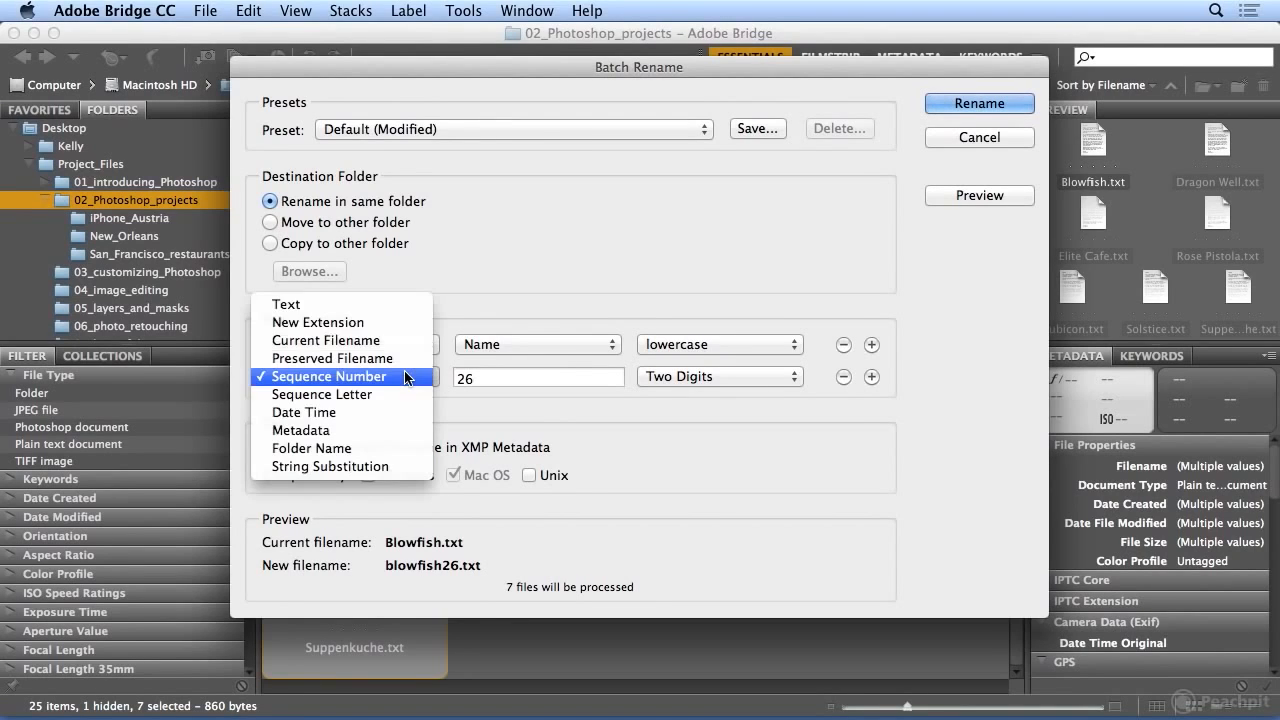
{"action": "left_click", "coordinate": [399, 305]}
{"action": "left_click", "coordinate": [485, 380]}
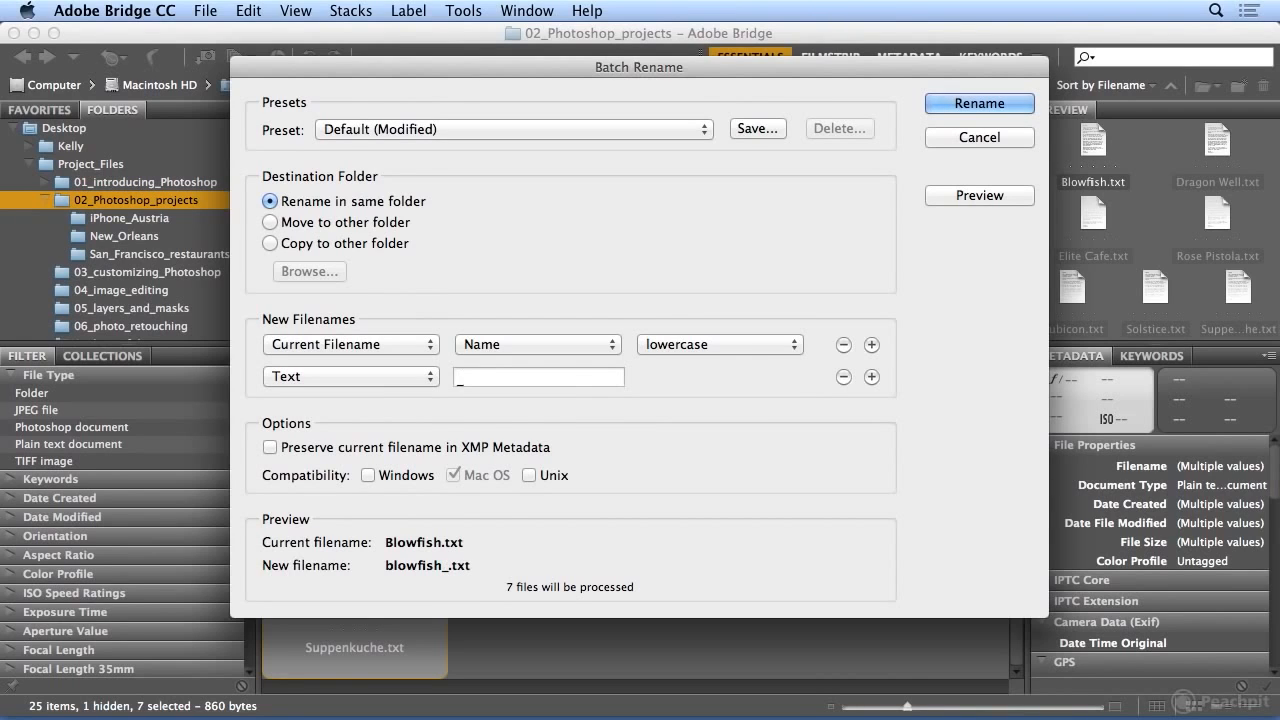
{"action": "left_click", "coordinate": [871, 377]}
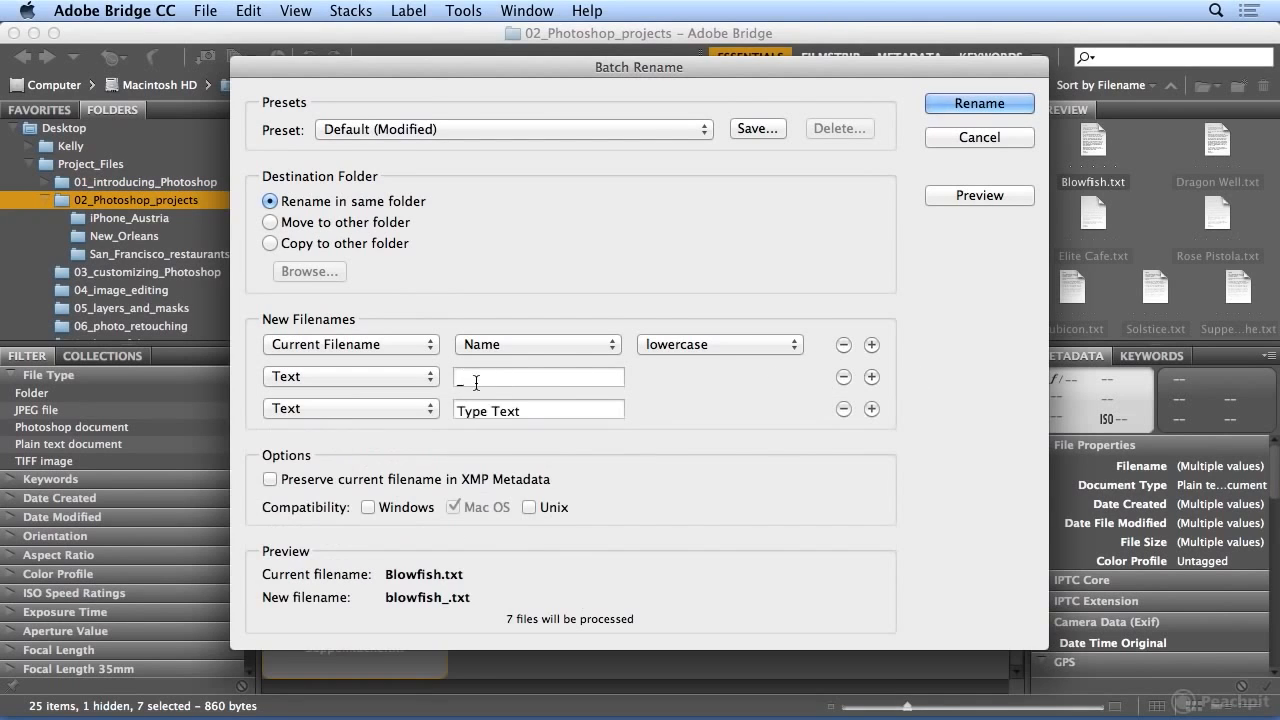
{"action": "left_click", "coordinate": [843, 408]}
{"action": "type", "text": "san_fra"}
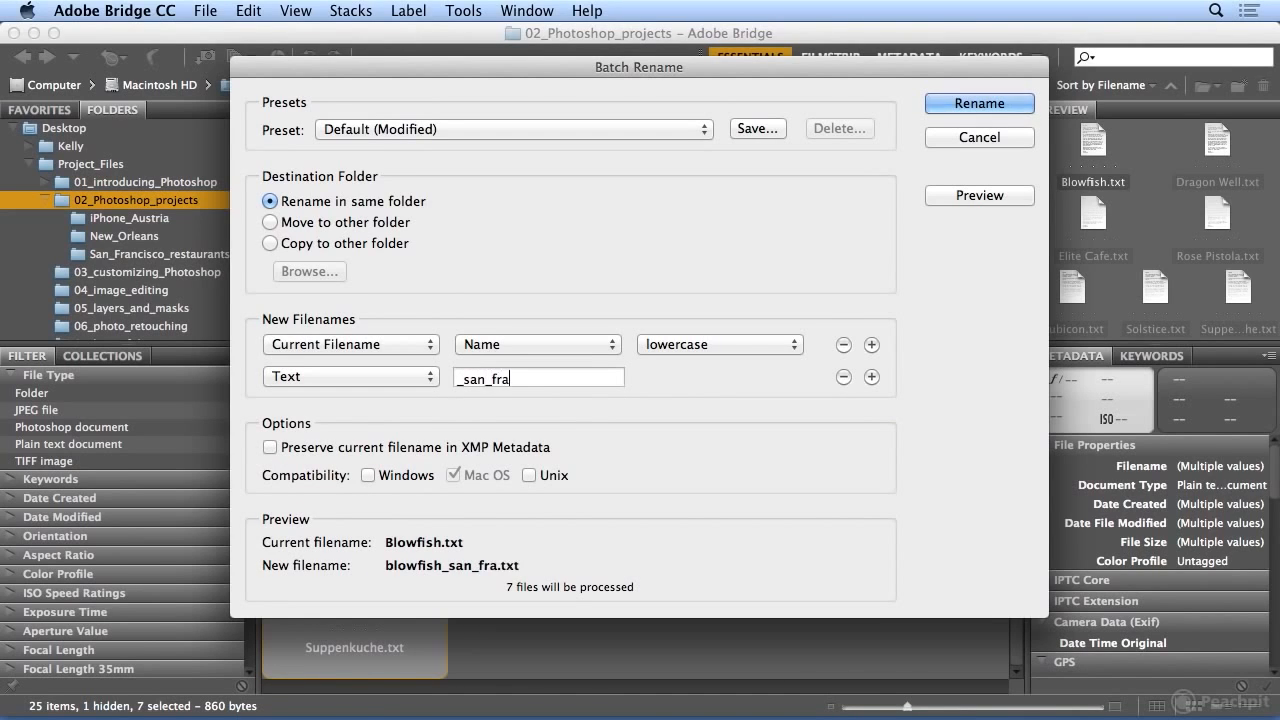
{"action": "type", "text": "ncisco_resta"}
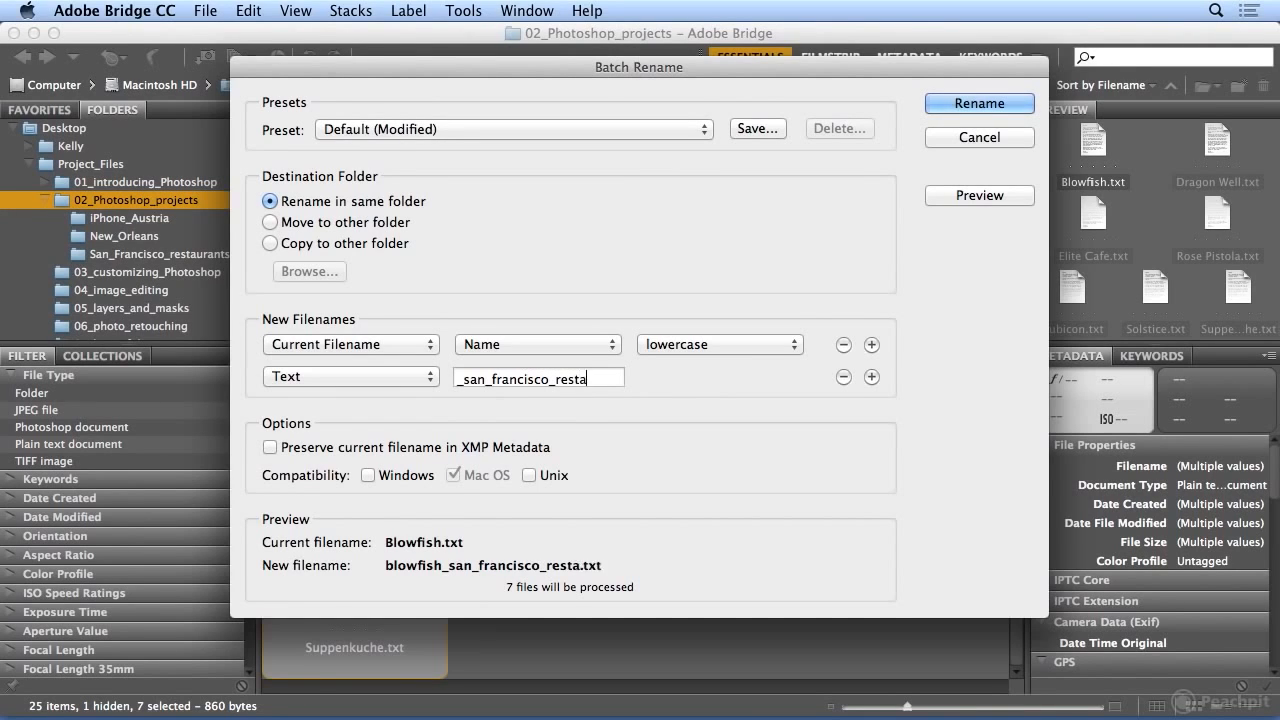
{"action": "type", "text": "urants"}
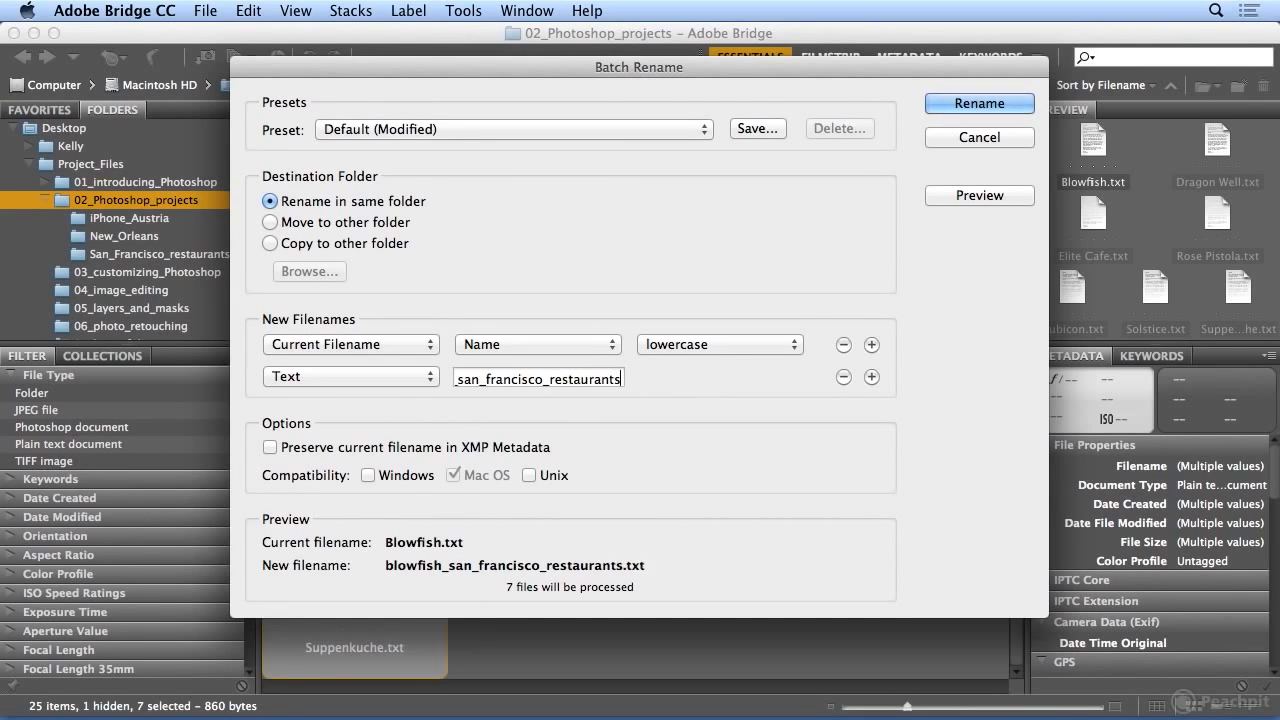
{"action": "key", "text": "BackSpace"}
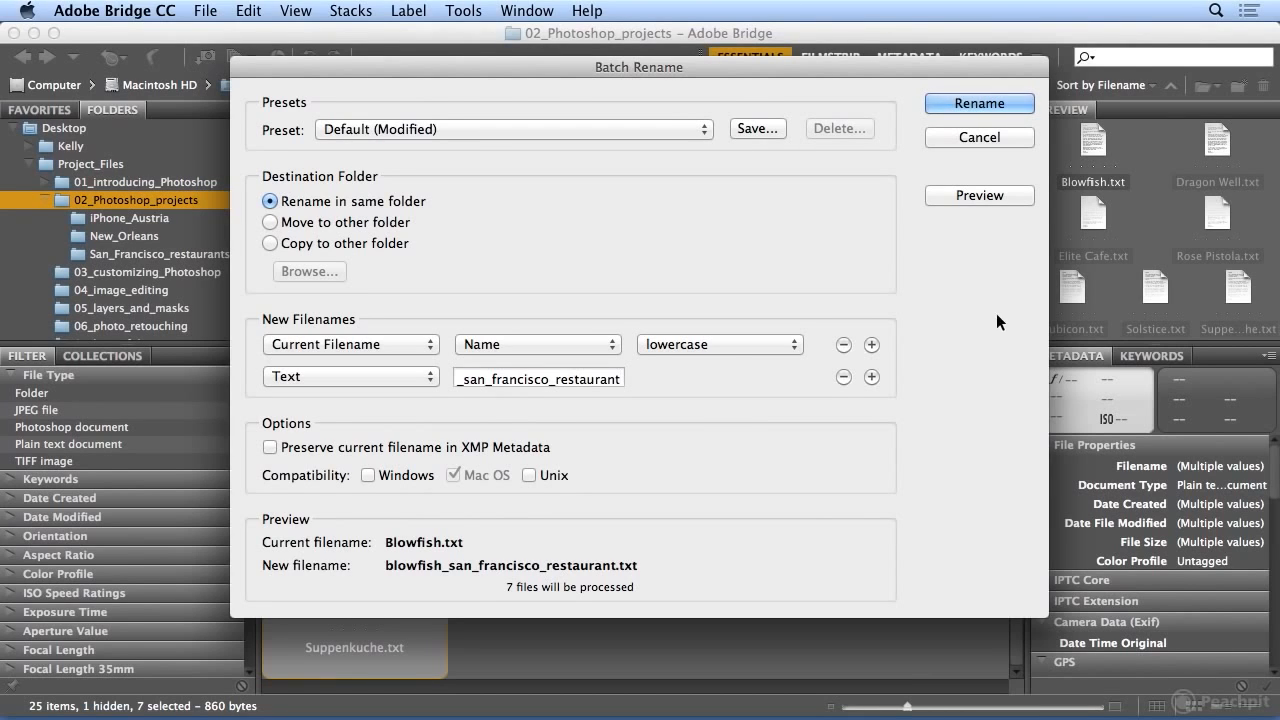
Step: Run the batch rename, move the renamed restaurant text files into the San_Francisco_restaurants folder, and show that folder's contents
{"action": "left_click", "coordinate": [979, 103]}
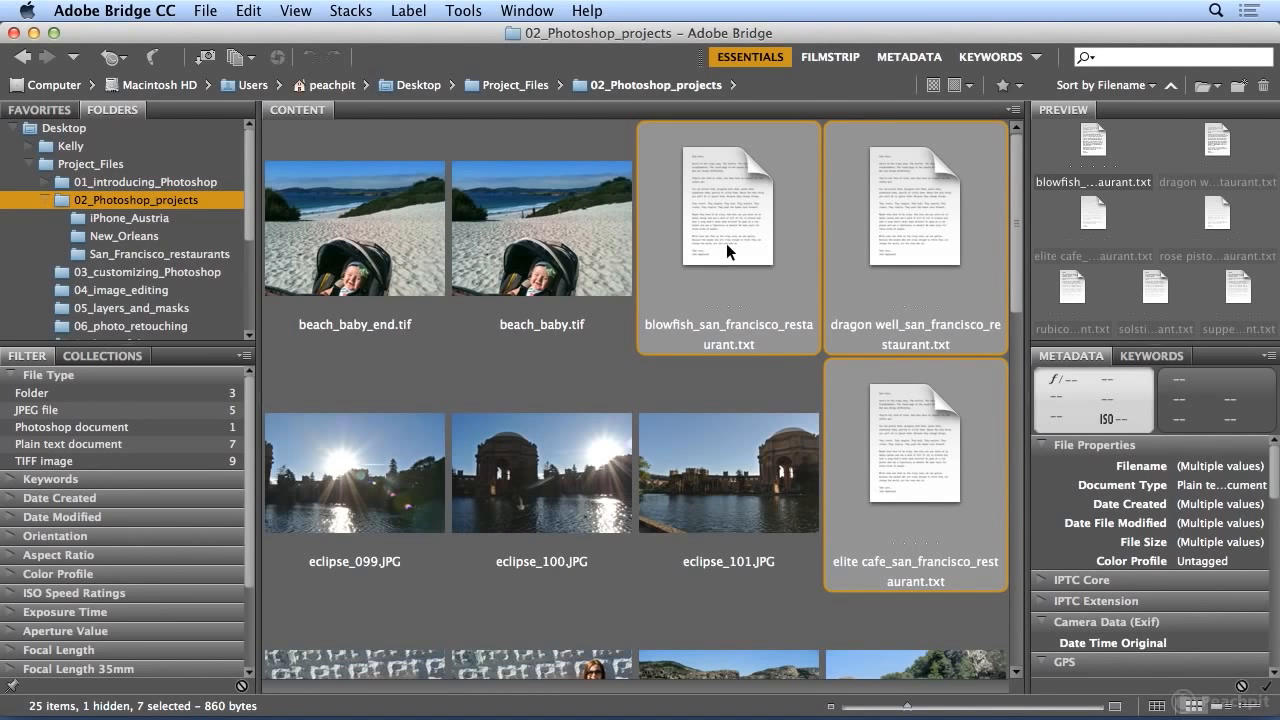
{"action": "left_click_drag", "start_coordinate": [727, 245], "coordinate": [175, 256]}
{"action": "left_click", "coordinate": [173, 258]}
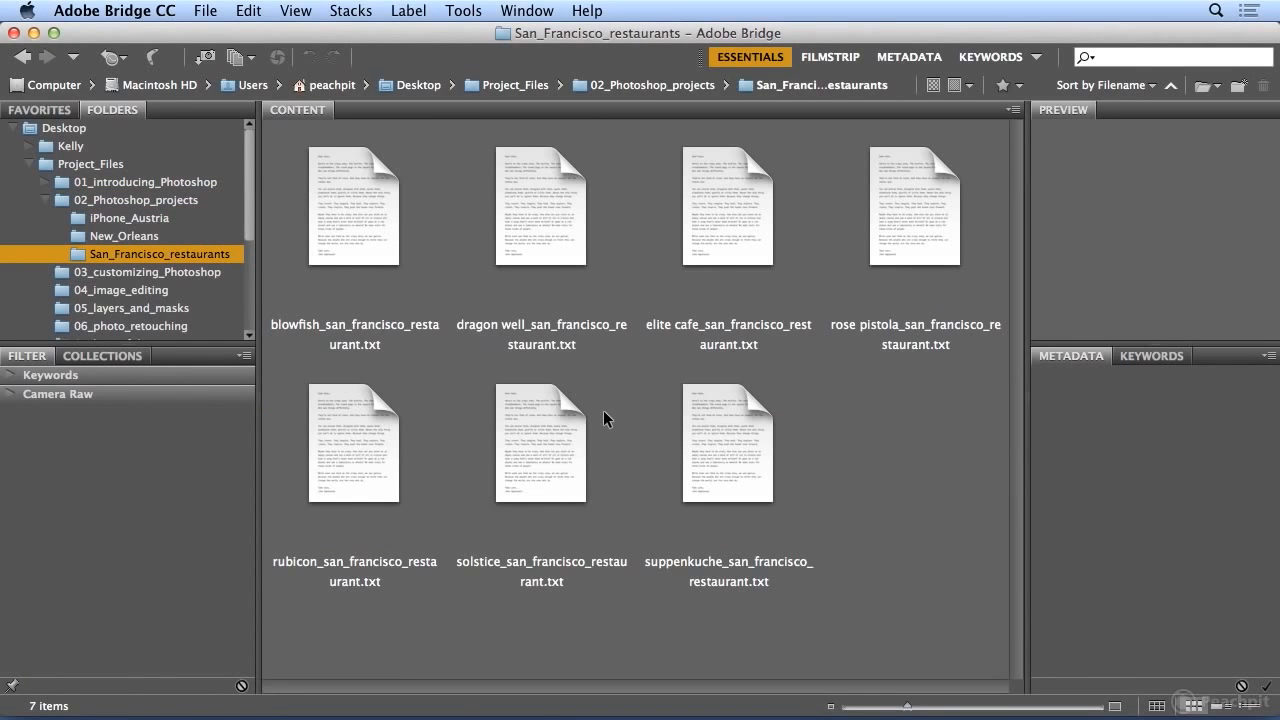
Step: Open blowfish_san_francisco_restaurant.txt in TextEdit to read its contents, and close it again
{"action": "left_click", "coordinate": [353, 210]}
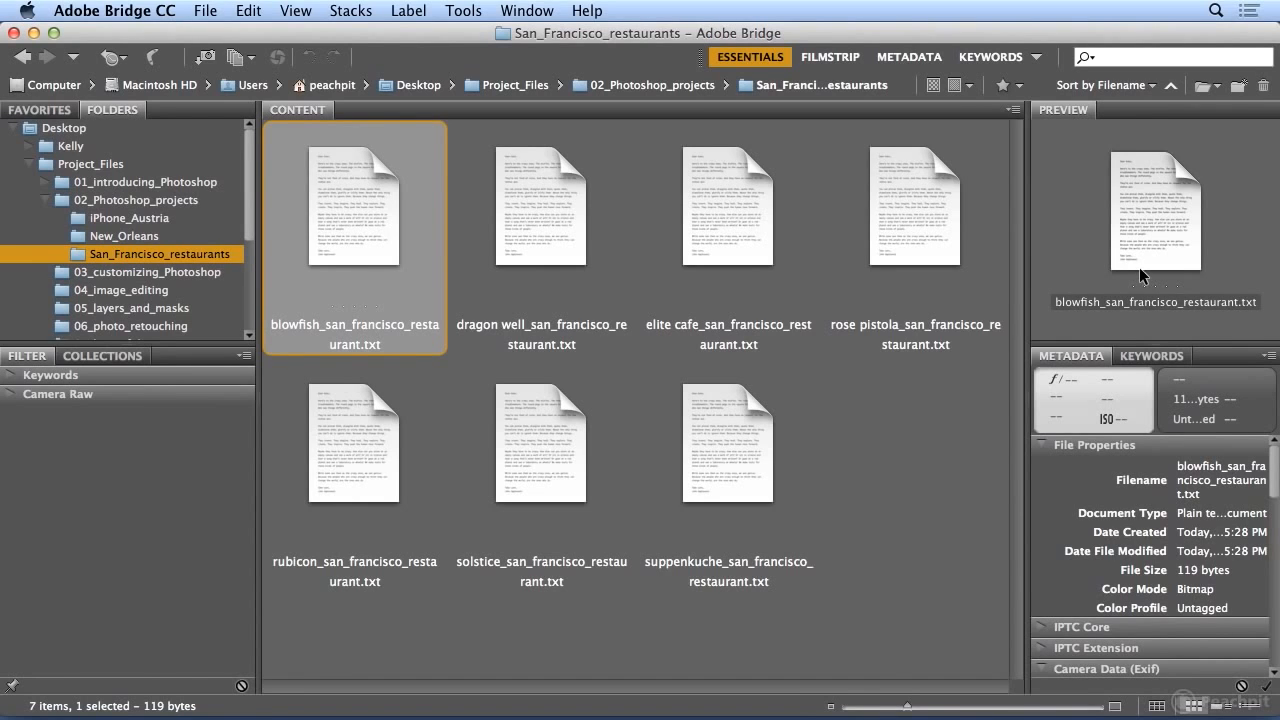
{"action": "double_click", "coordinate": [352, 238]}
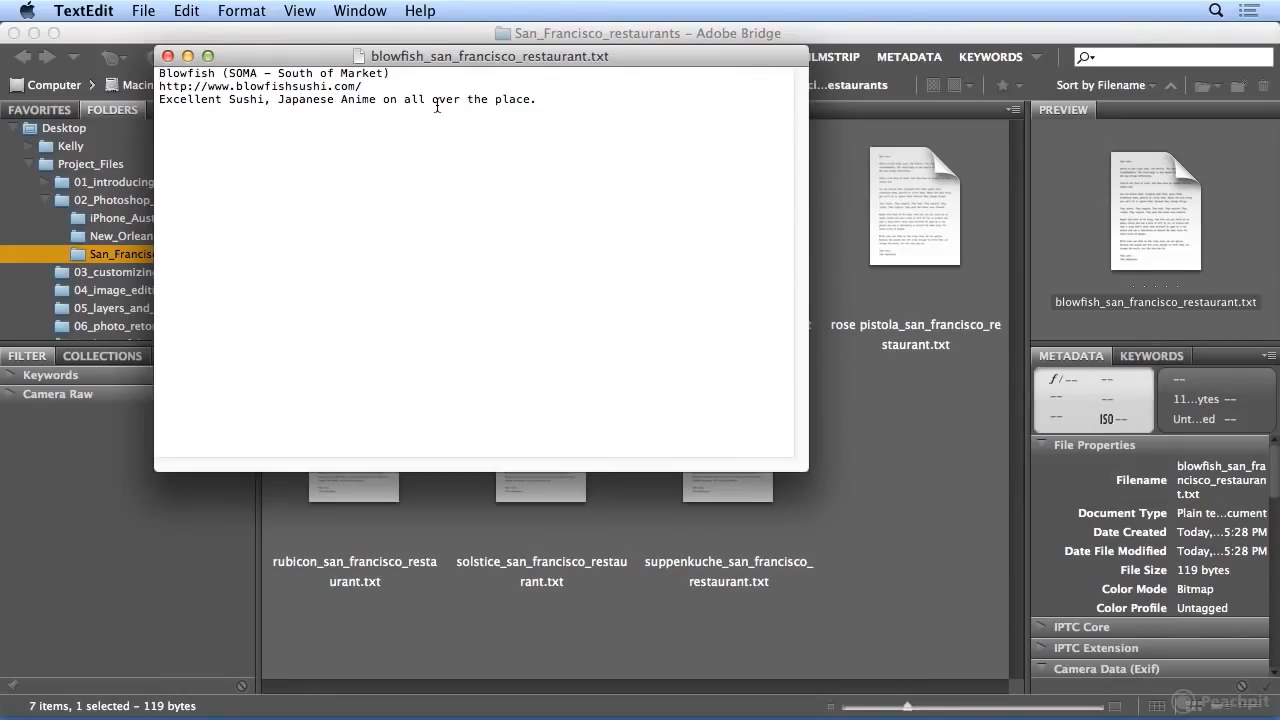
{"action": "left_click", "coordinate": [168, 56]}
{"action": "left_click", "coordinate": [376, 220]}
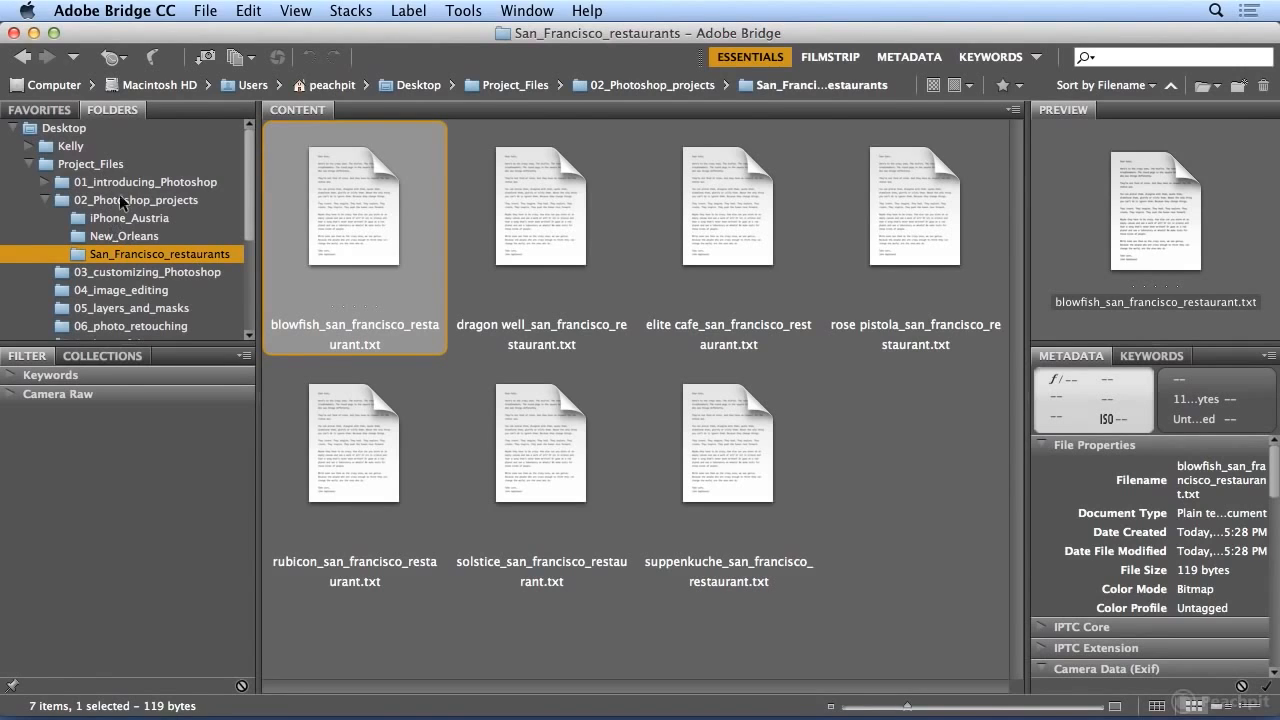
{"action": "left_click", "coordinate": [472, 10]}
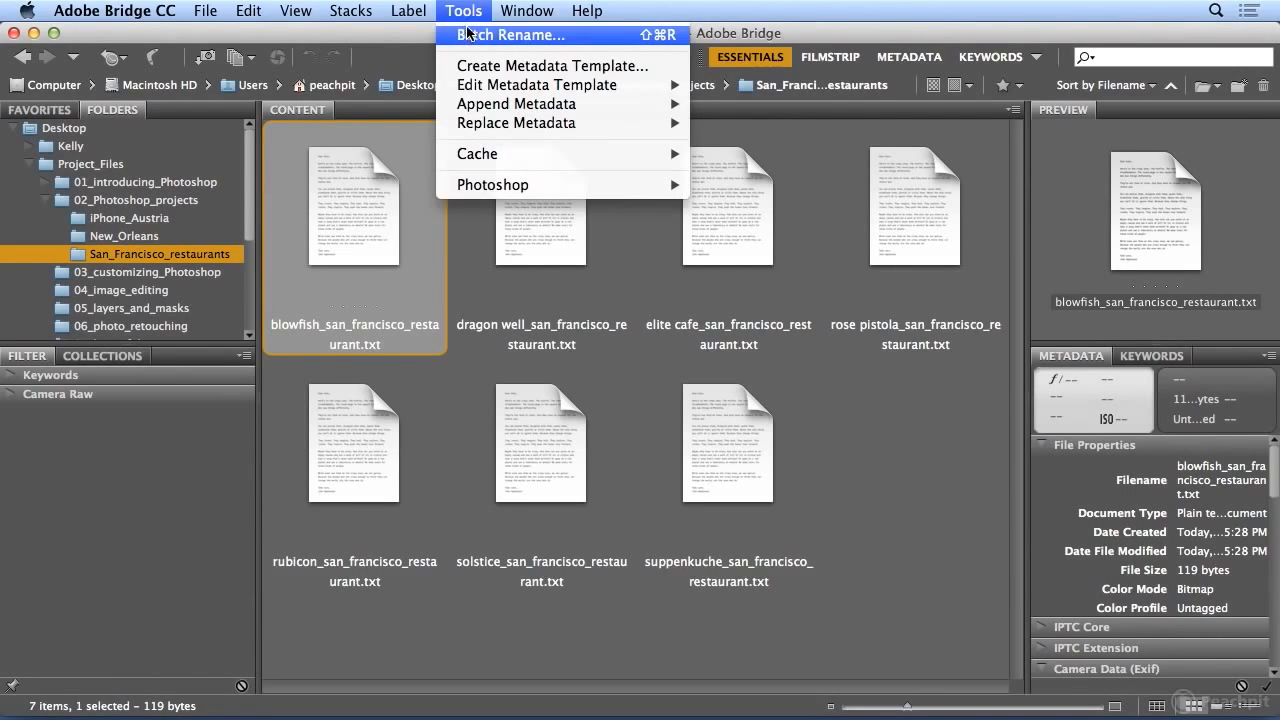
{"action": "left_click", "coordinate": [472, 10]}
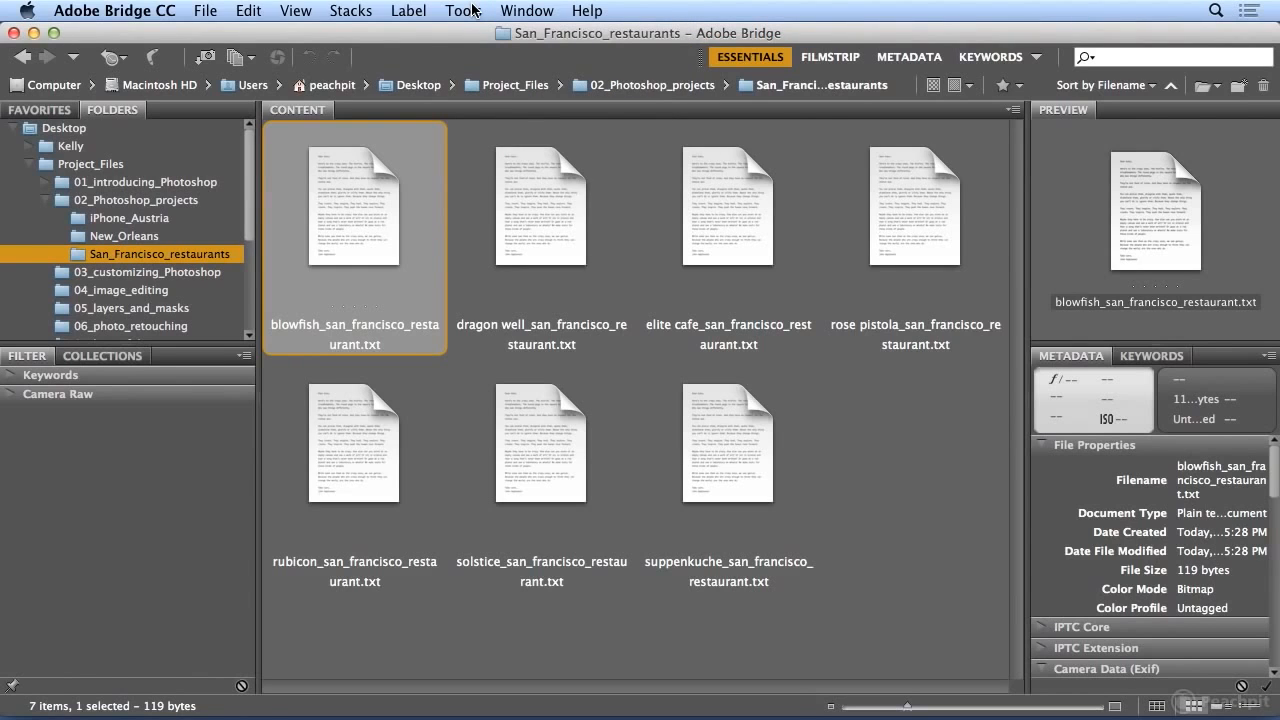